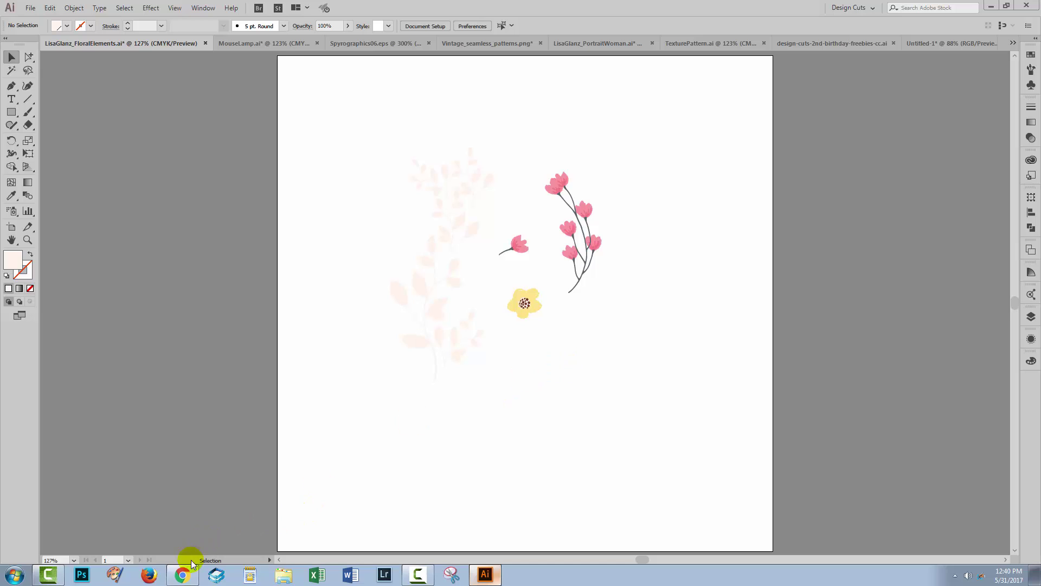
Step: Browse the Festive Vectors, Seamless Vintage Patterns and Watercolour Floral freebie pages, then return to Illustrator
click(183, 576)
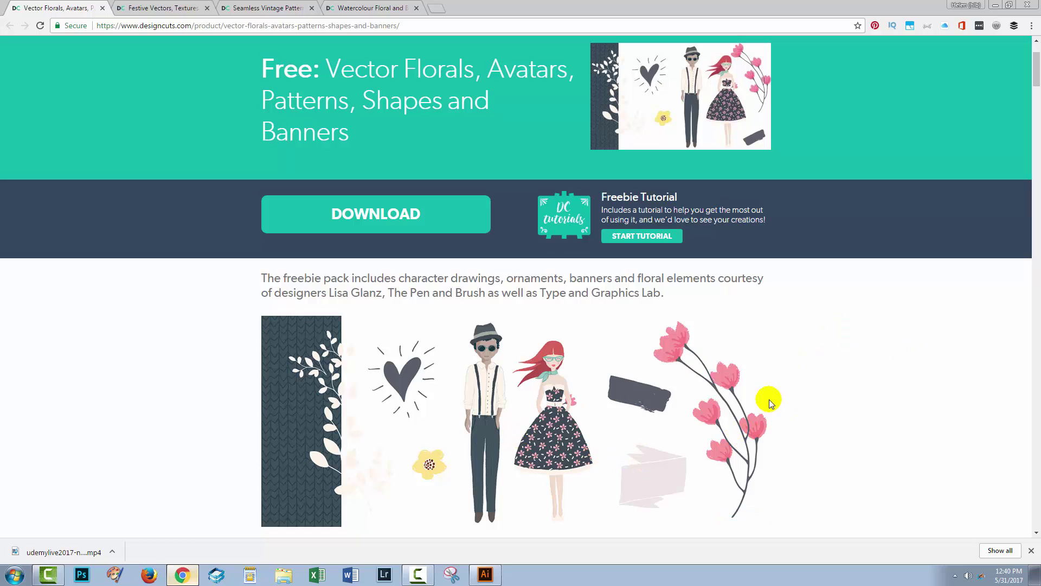
click(158, 8)
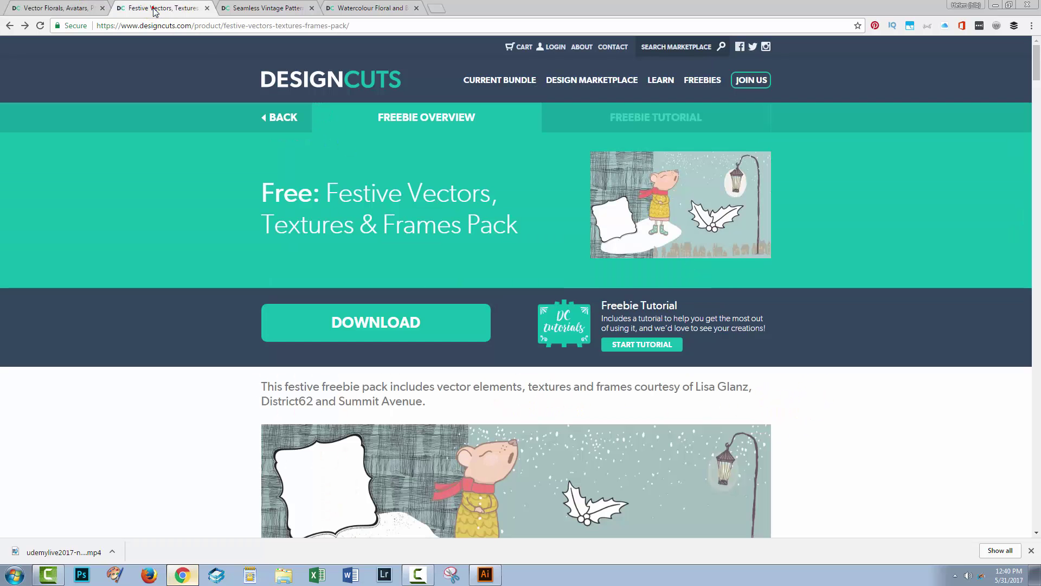
scroll(871, 472, down, 1)
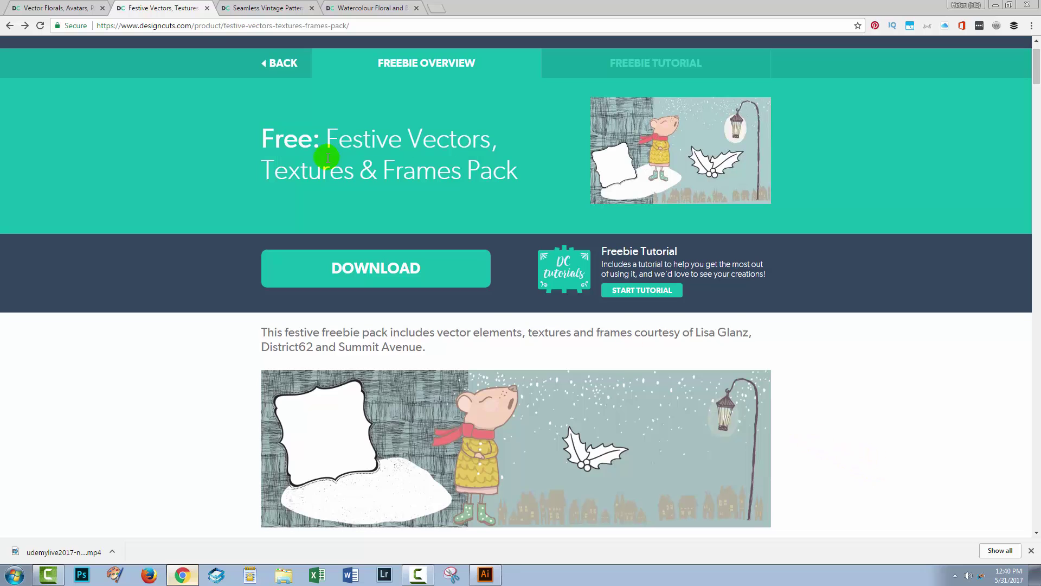
click(232, 8)
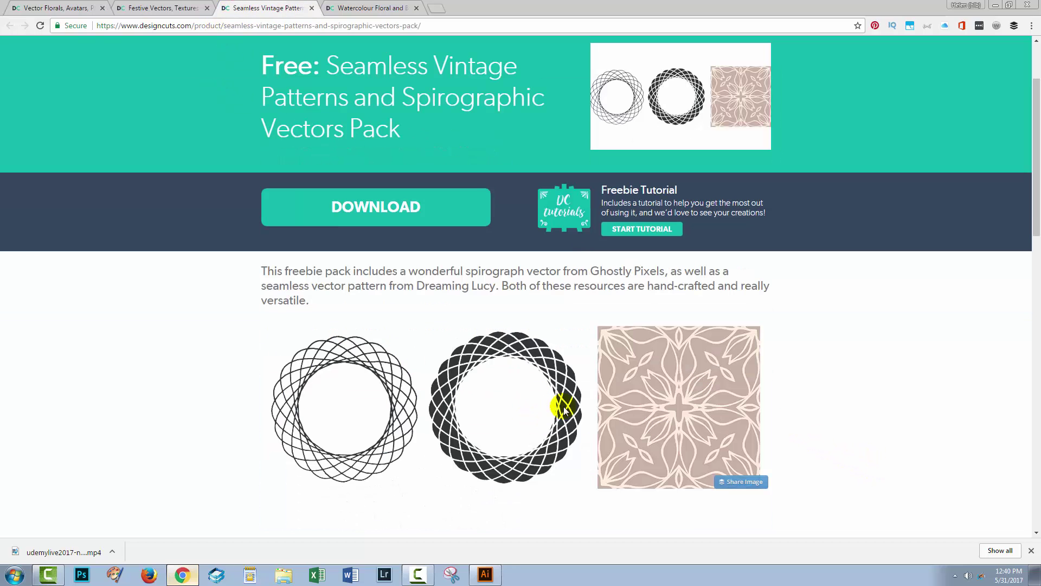
click(362, 8)
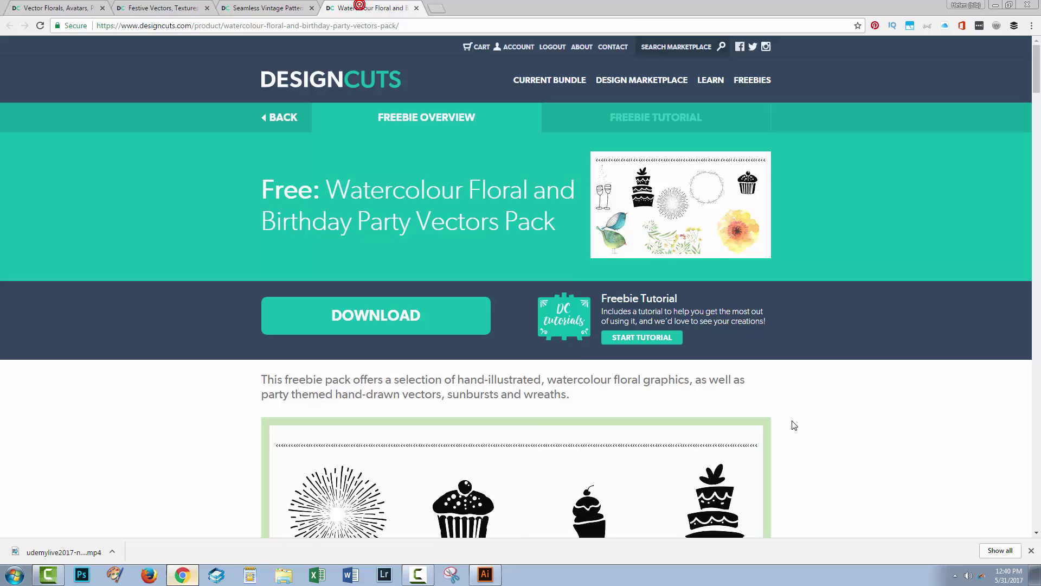
scroll(915, 471, down, 1)
scroll(913, 471, down, 5)
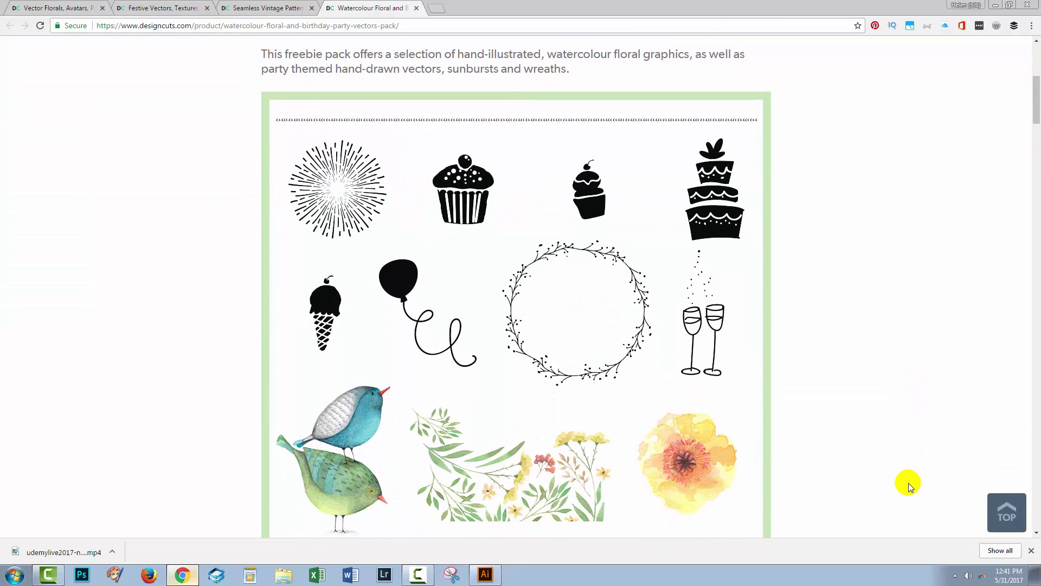
click(484, 579)
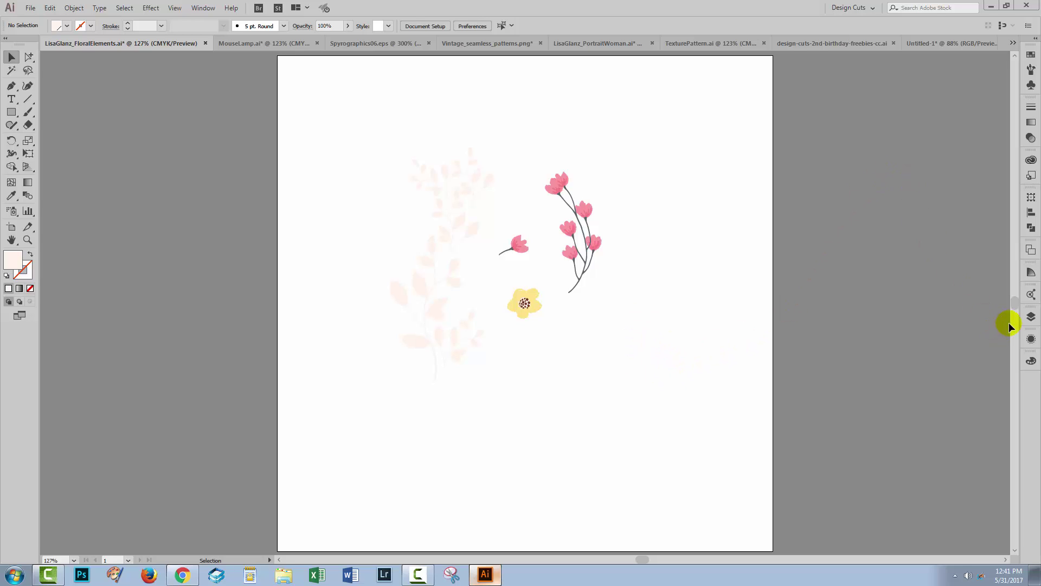
Step: Float the Layers panel over the artboard and enlarge it
click(1030, 317)
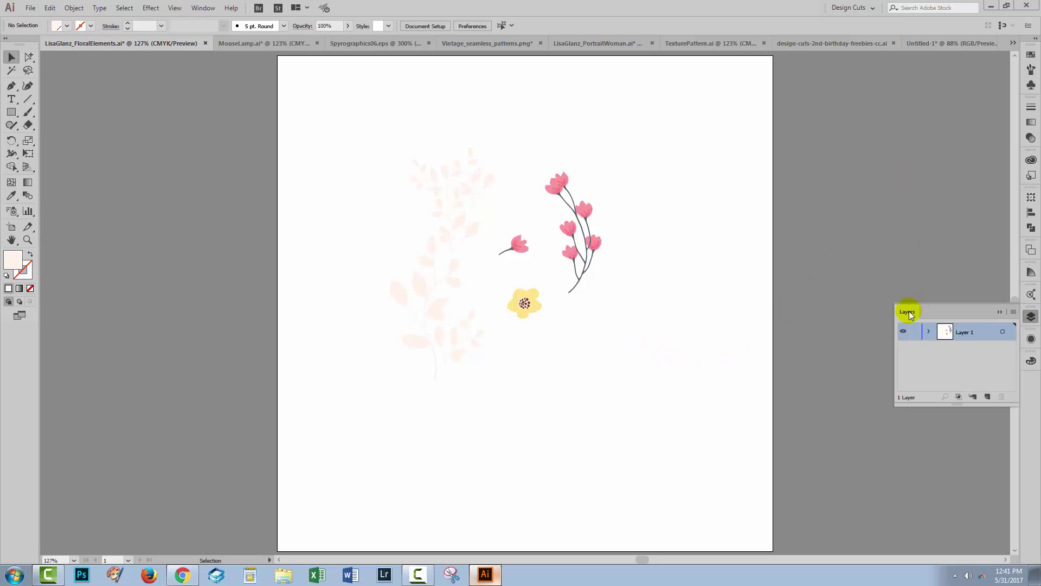
drag(906, 312, 721, 152)
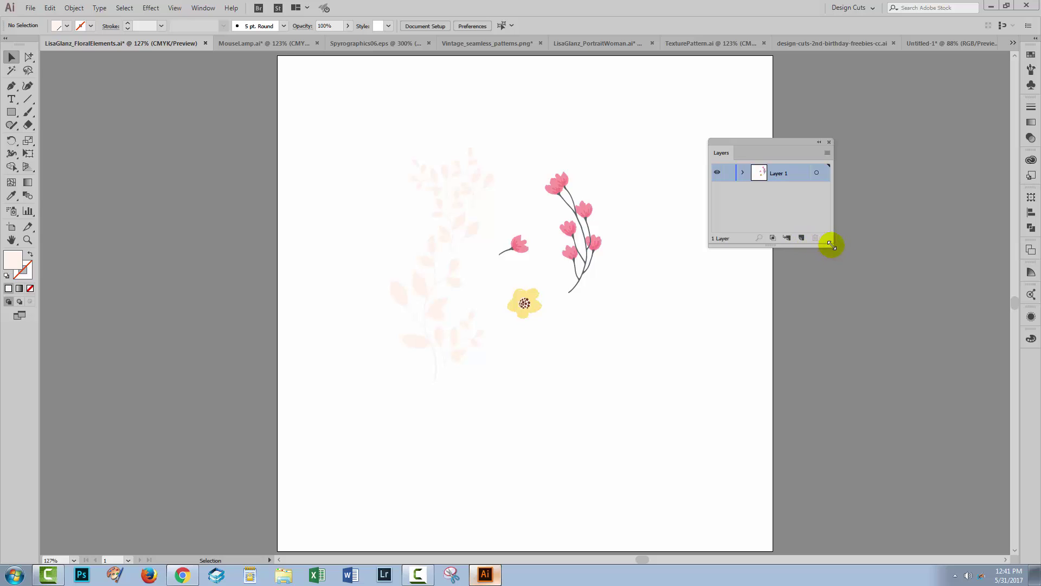
drag(831, 245, 913, 406)
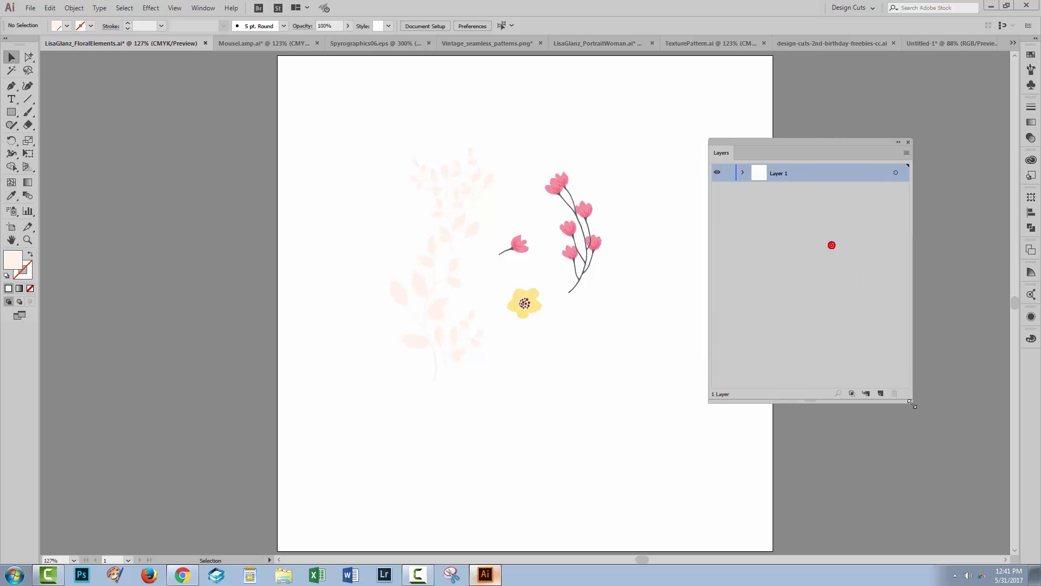
click(761, 171)
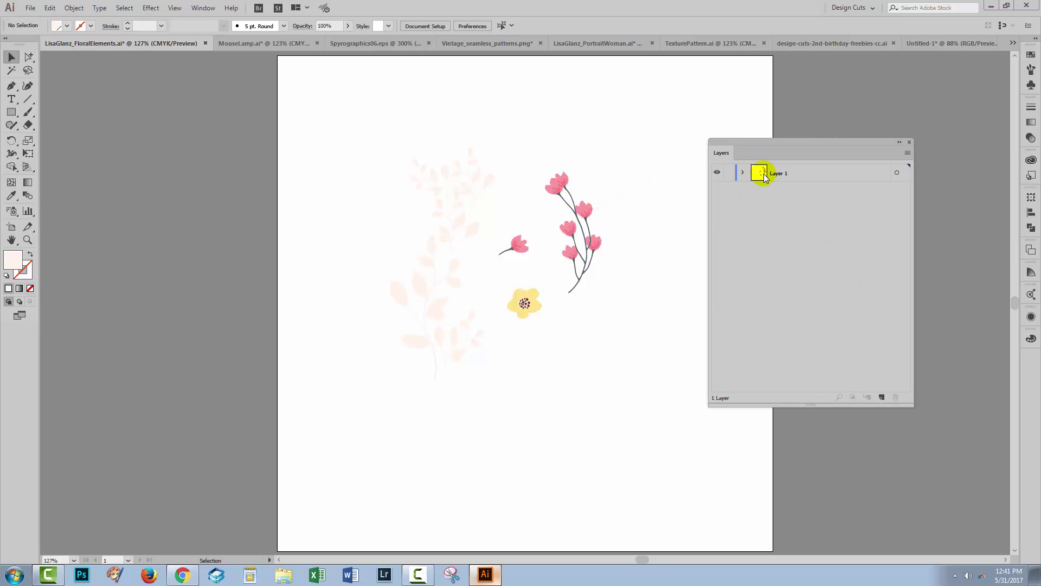
Step: Set the Layers panel's row size to a custom 50 pixels in Panel Options
click(908, 154)
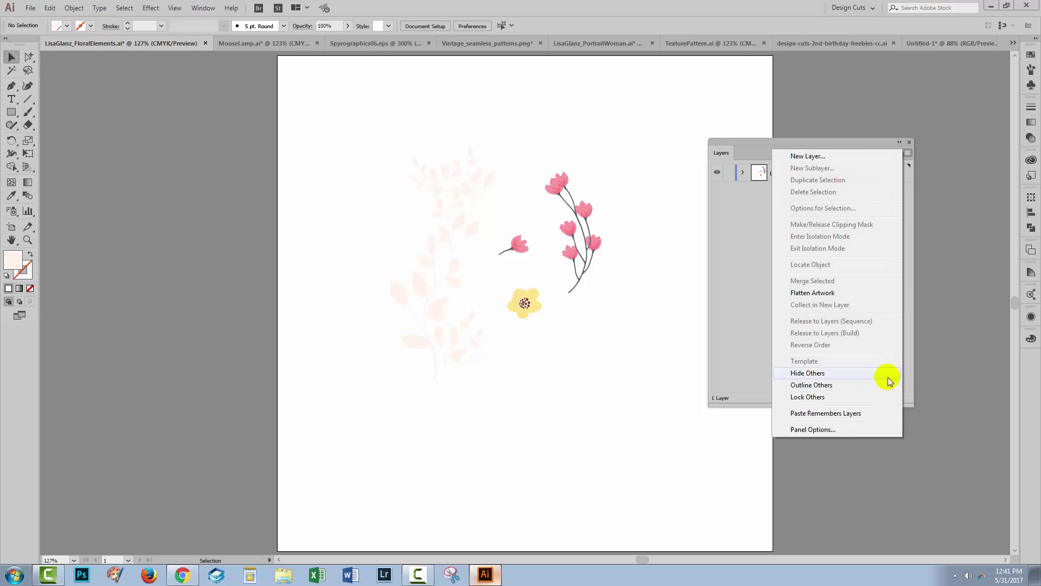
click(812, 432)
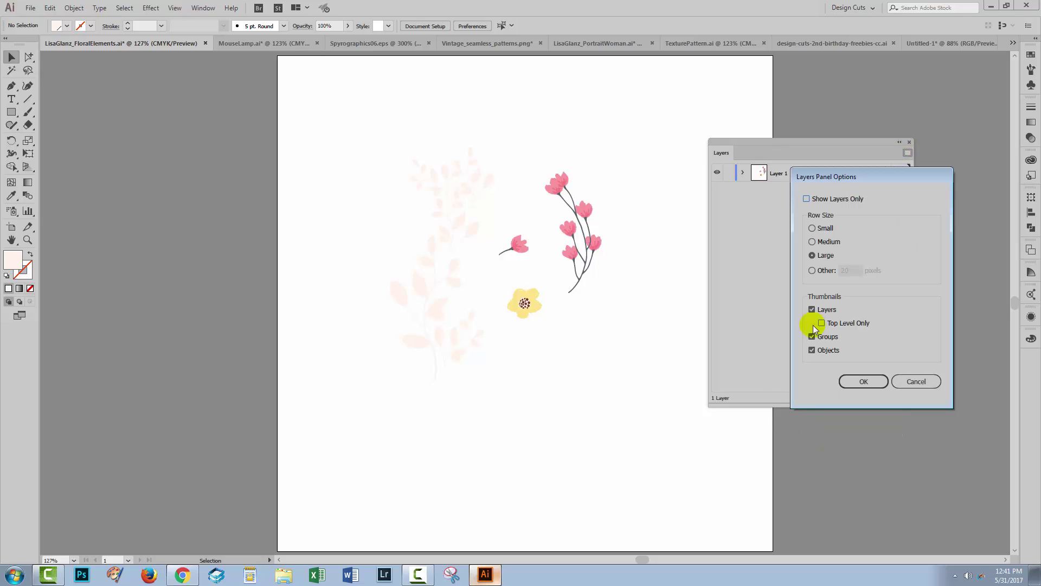
click(813, 270)
double_click(845, 270)
text(50)
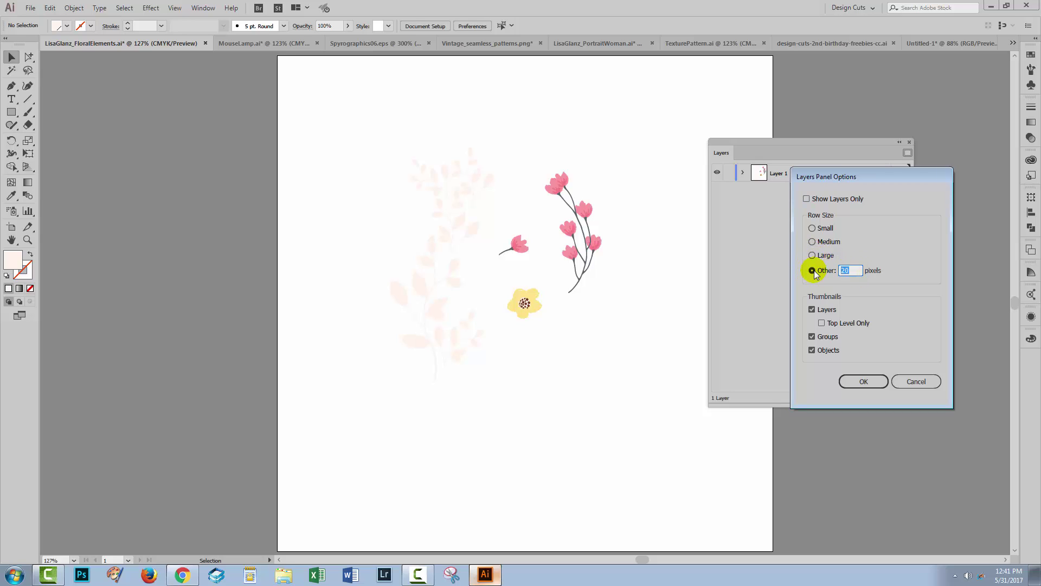
click(863, 382)
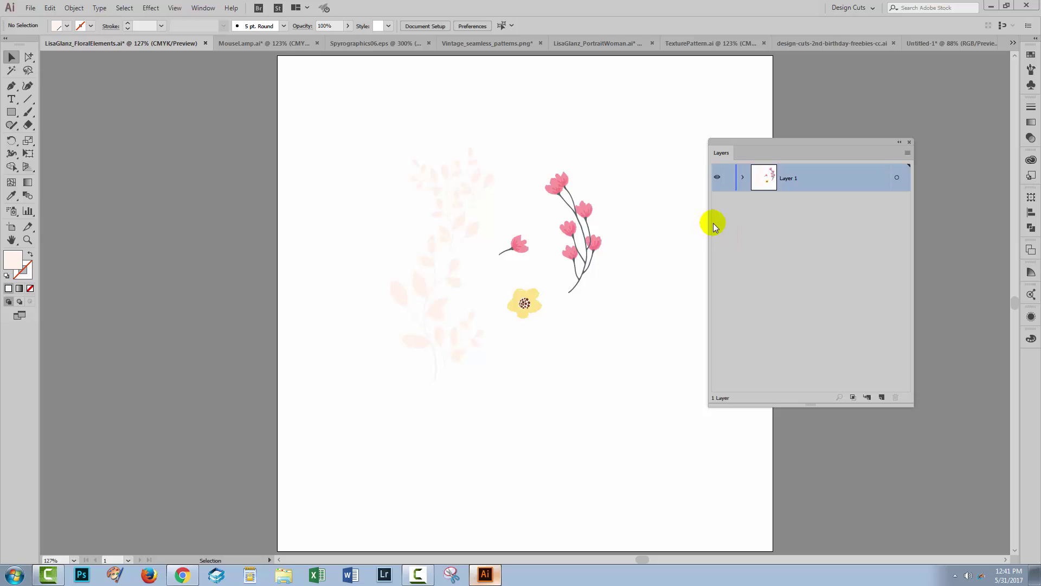
Step: Expand Layer 1 to list its four <Group> sublayers
click(743, 178)
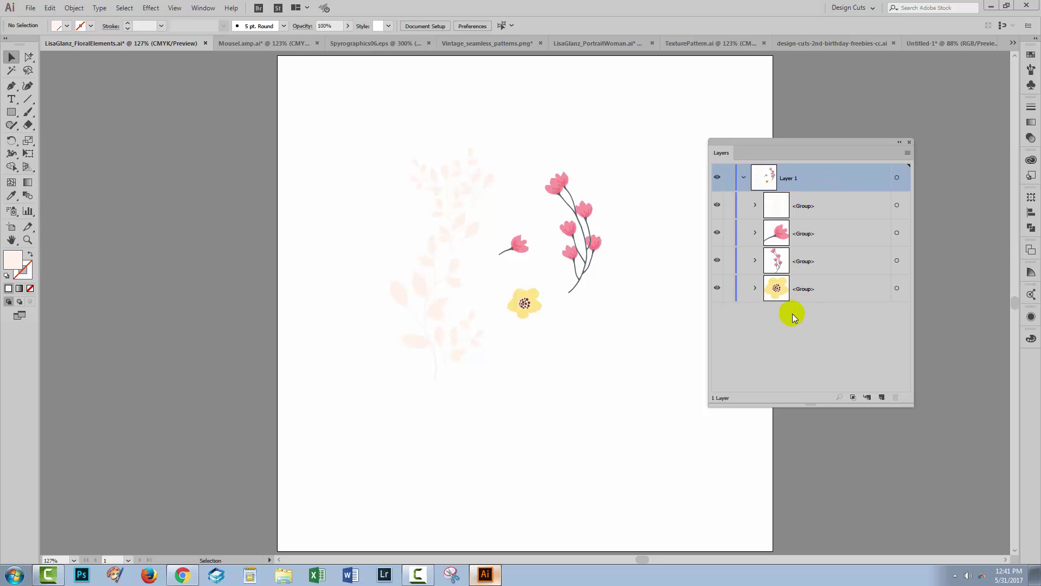
click(743, 178)
click(743, 178)
Step: Hide and reshow the leaves, pink flower, pink branch and yellow flower groups, then target the yellow flower
click(717, 206)
click(717, 206)
click(716, 232)
click(717, 231)
click(717, 260)
click(717, 260)
click(717, 290)
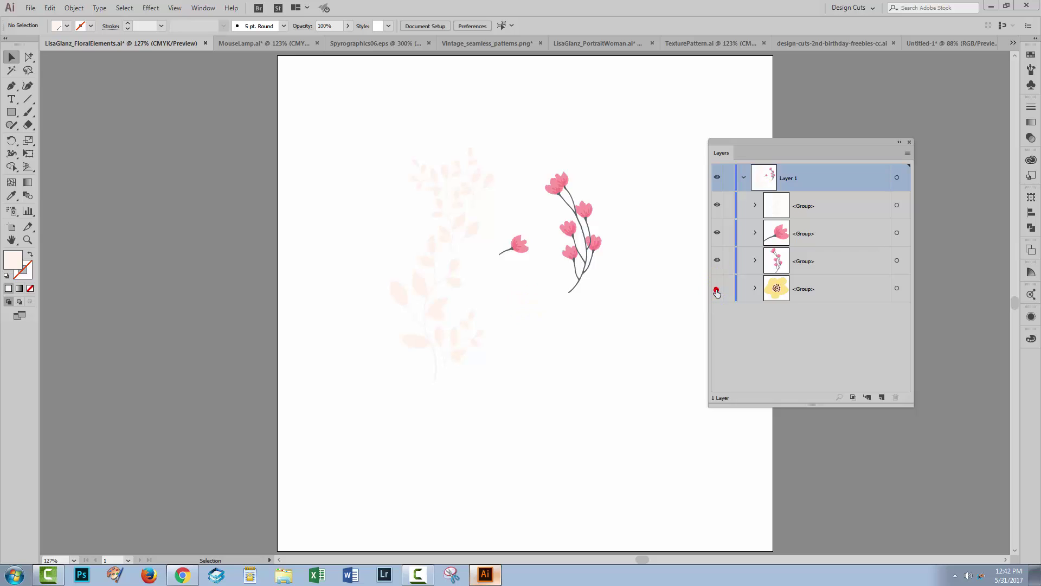
click(717, 290)
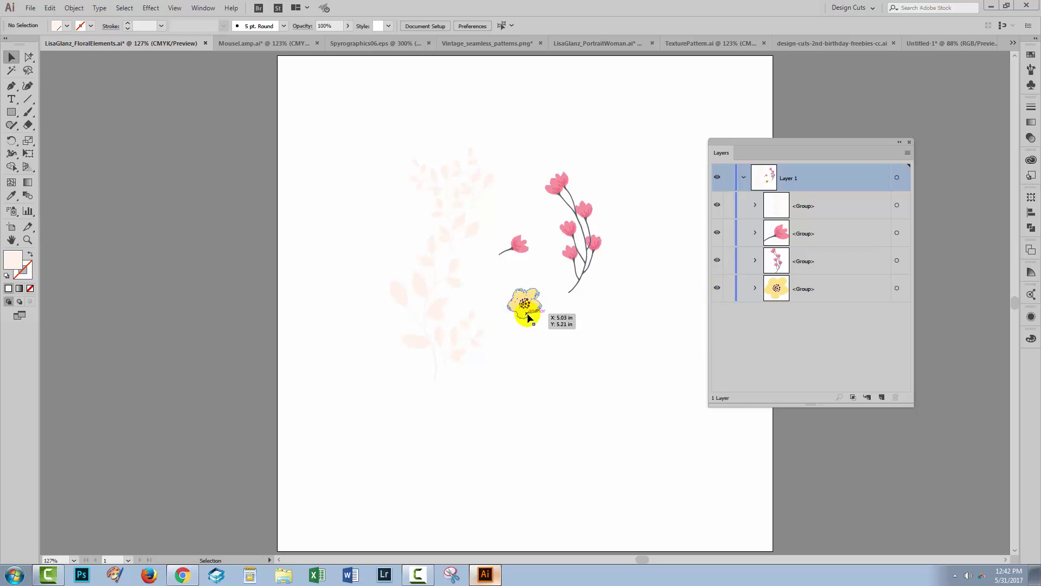
click(897, 289)
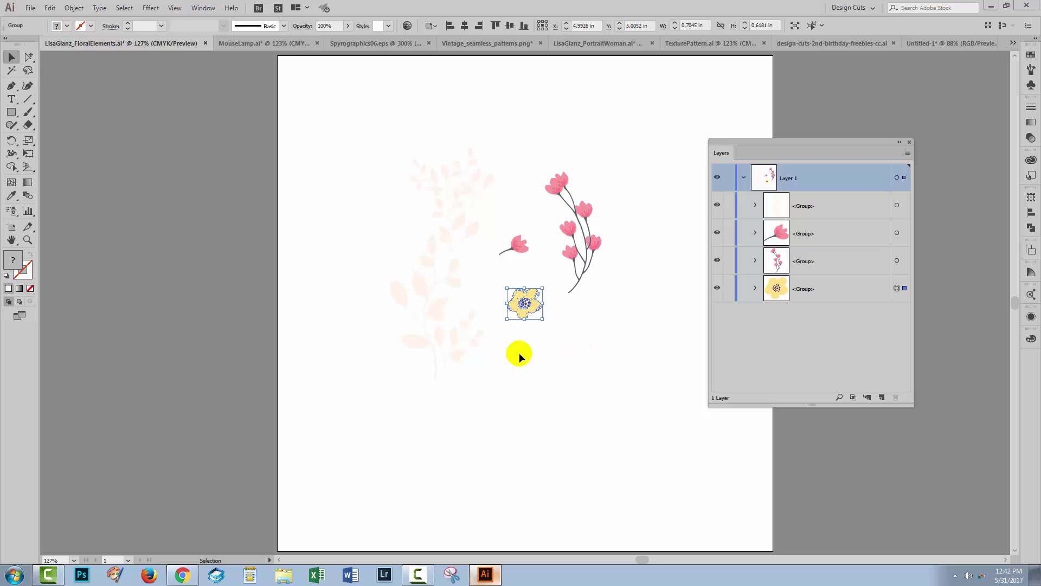
Step: Recolour the faint leaf group with a solid pink swatch fill
click(486, 363)
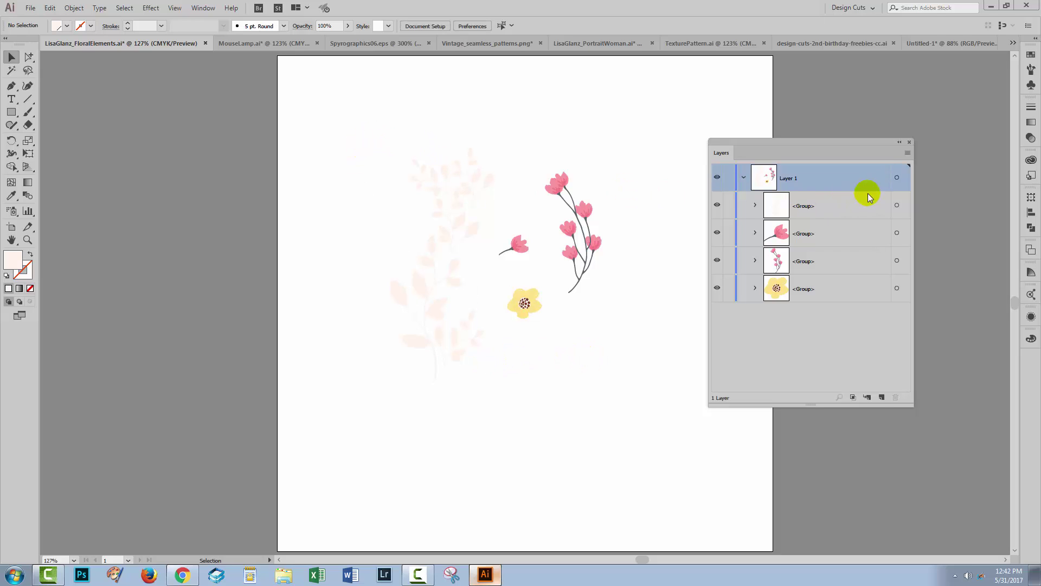
click(897, 205)
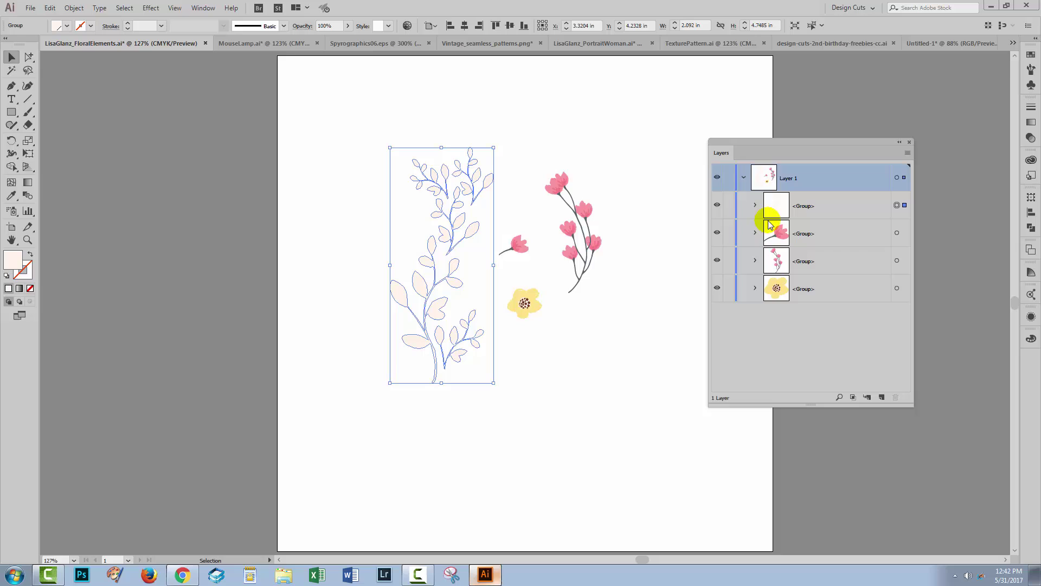
click(1025, 56)
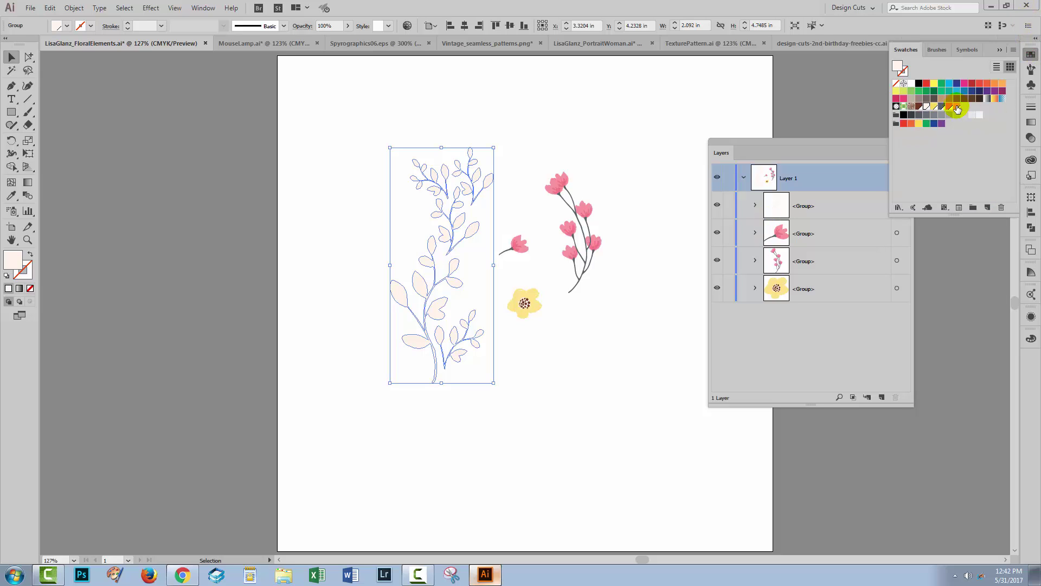
click(957, 107)
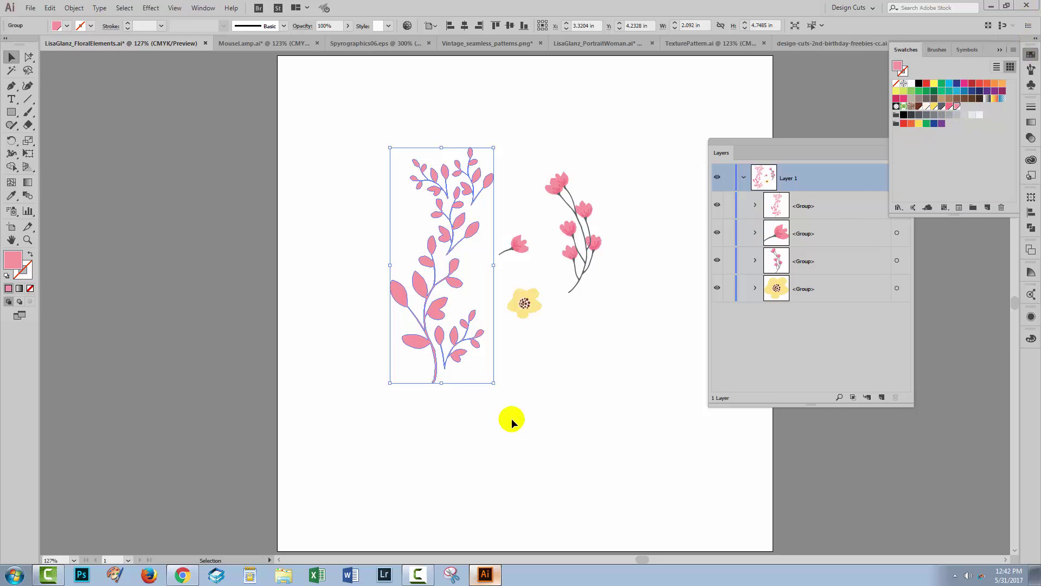
click(253, 208)
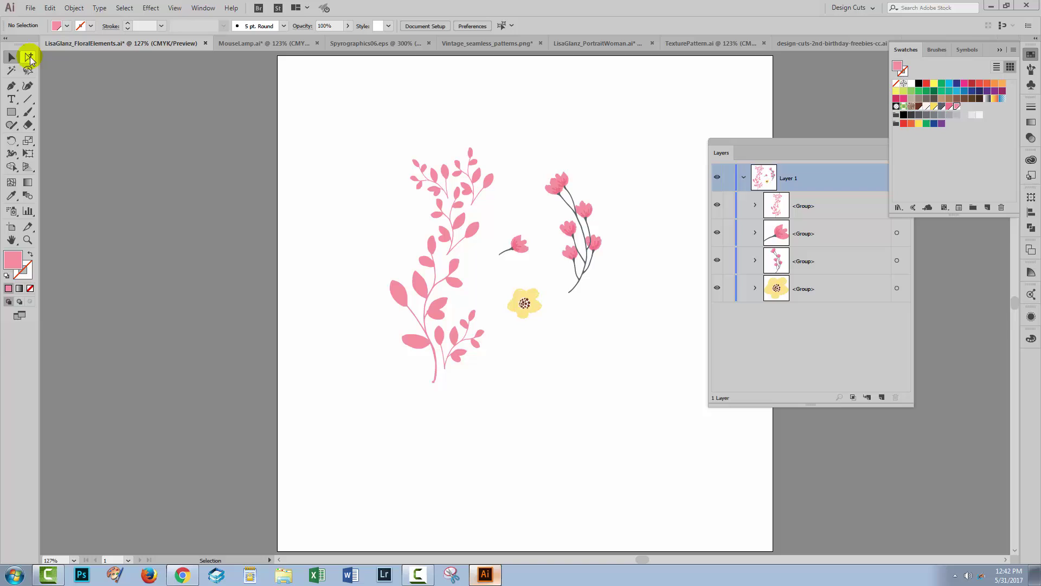
Step: With the Group Selection Tool, move the top-right leaf sprig and select the lower leaf branches
drag(30, 59, 90, 76)
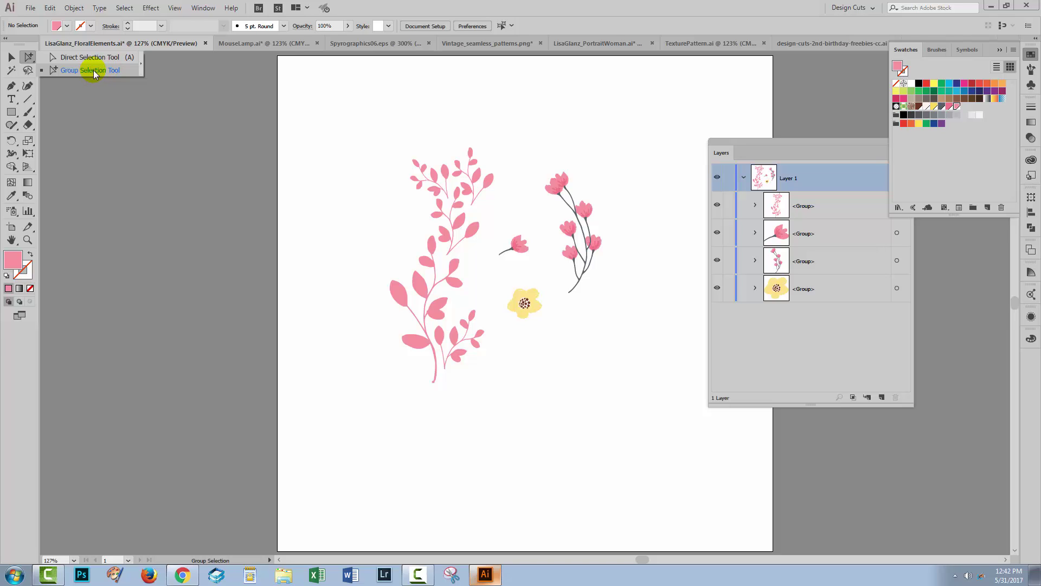
drag(93, 70, 93, 70)
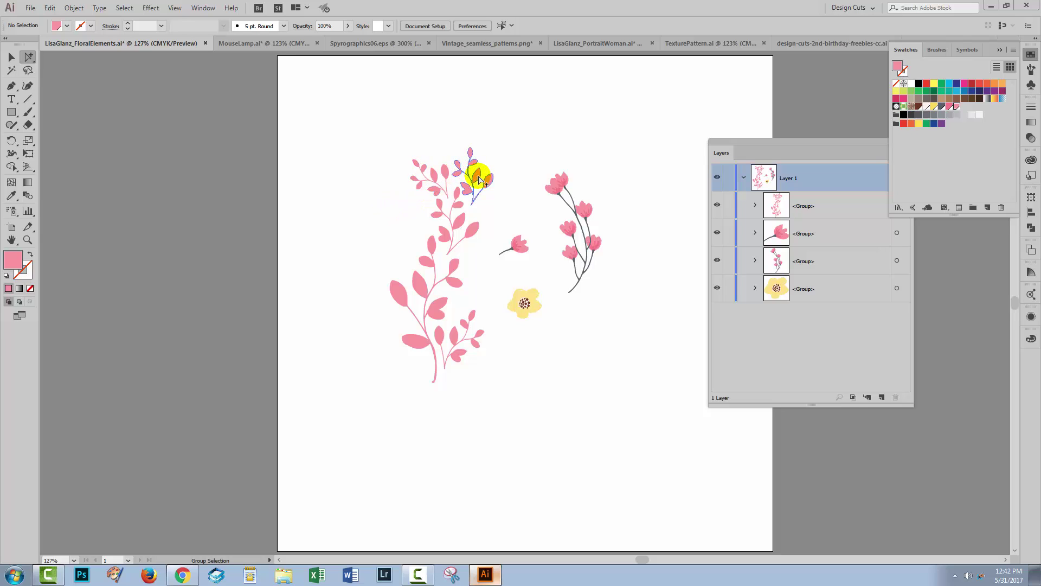
drag(479, 178, 460, 220)
click(426, 295)
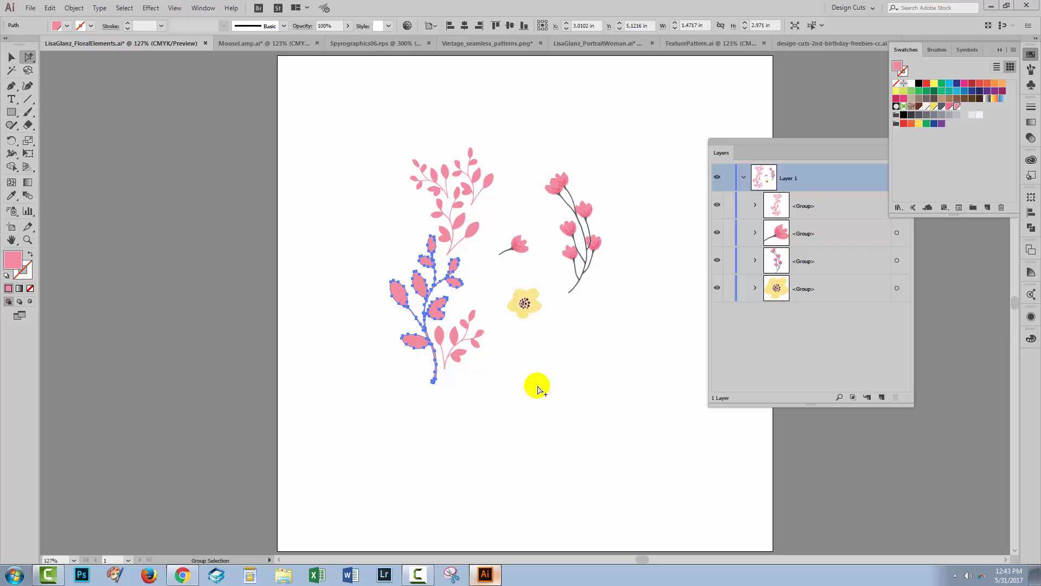
click(459, 356)
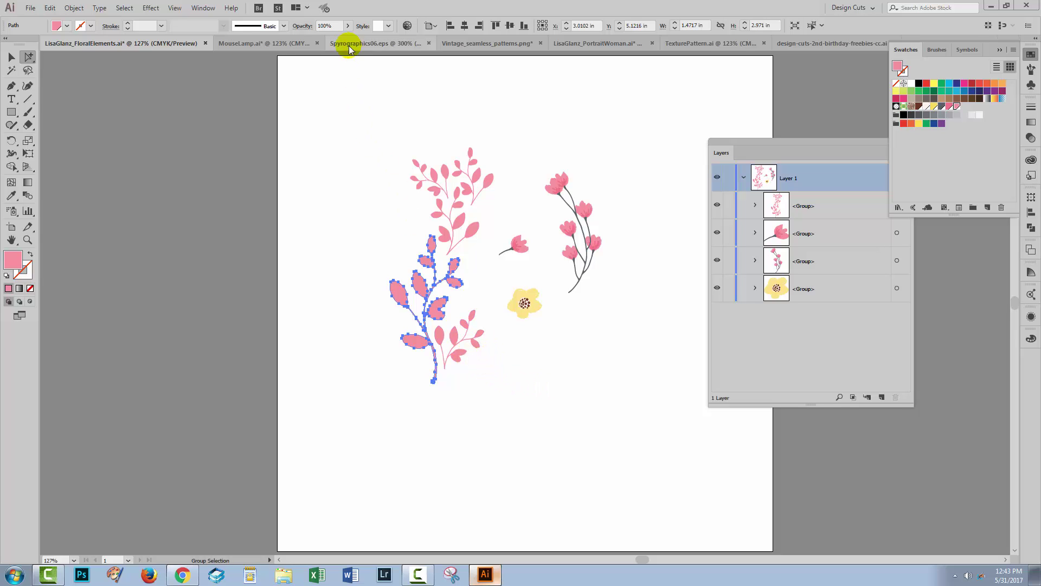
Step: Switch to MouseLamp.ai and expand Layer 1 to list its two groups
click(247, 43)
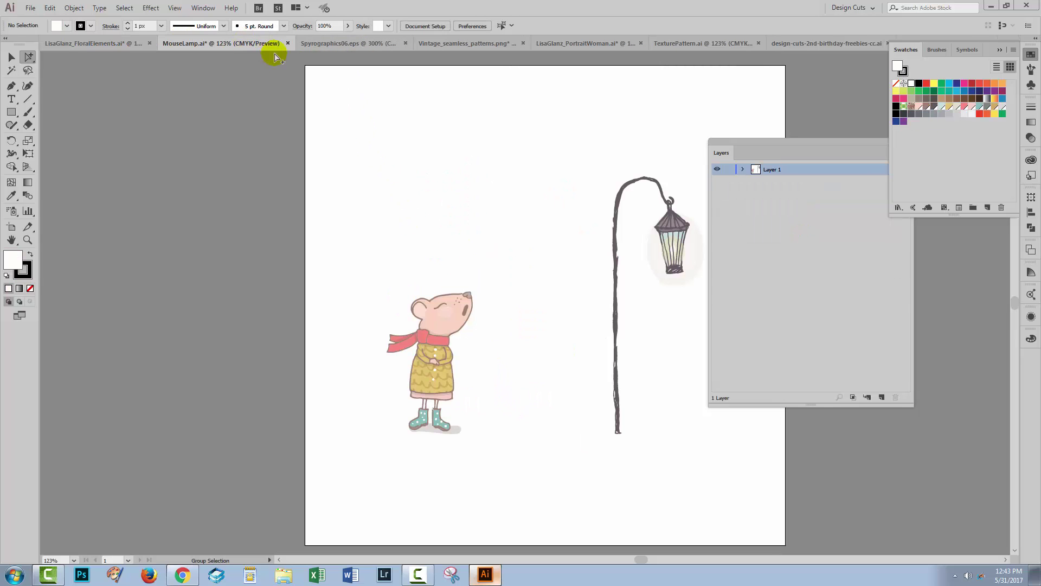
drag(732, 144, 748, 235)
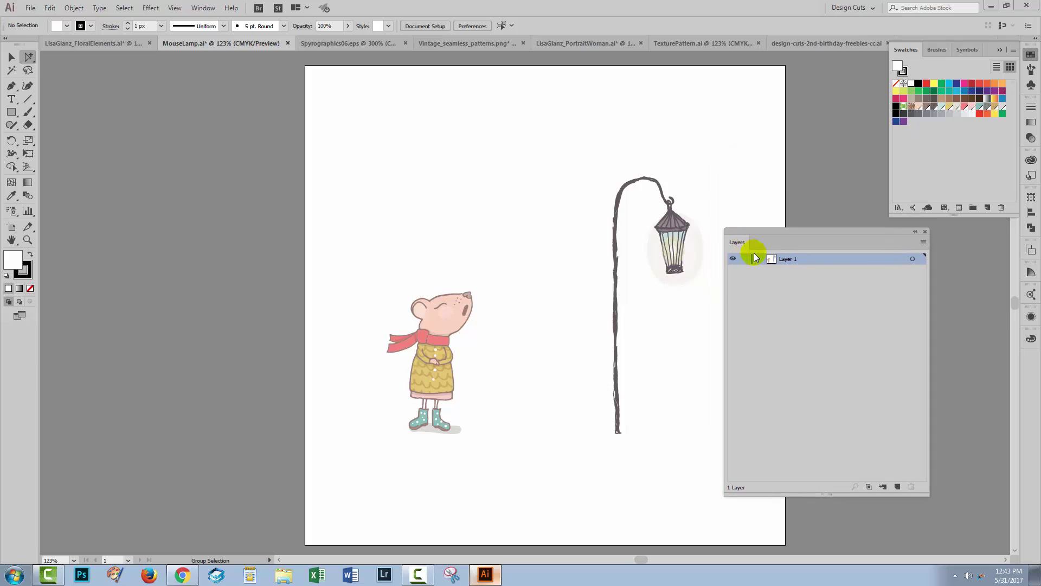
click(758, 259)
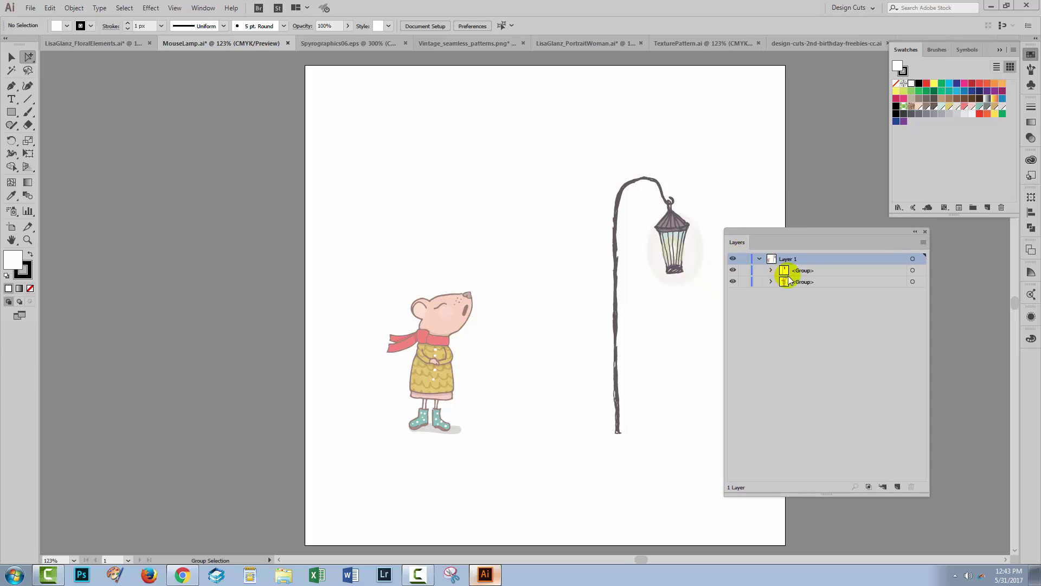
Step: Hide and reshow the mouse and lamp groups, then expand the mouse group's nested group
click(733, 281)
click(733, 281)
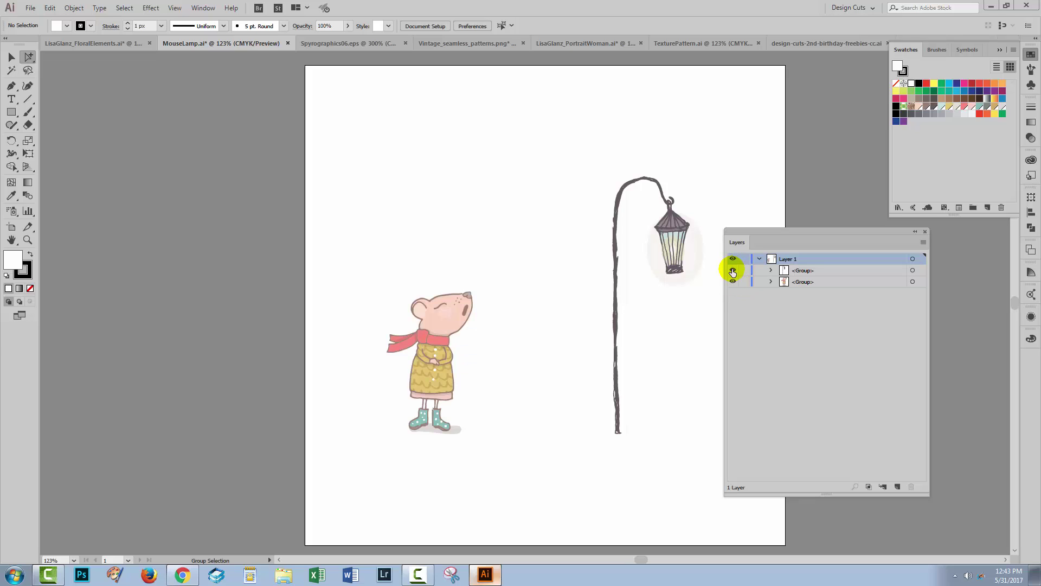
click(732, 270)
click(732, 271)
click(770, 281)
click(784, 293)
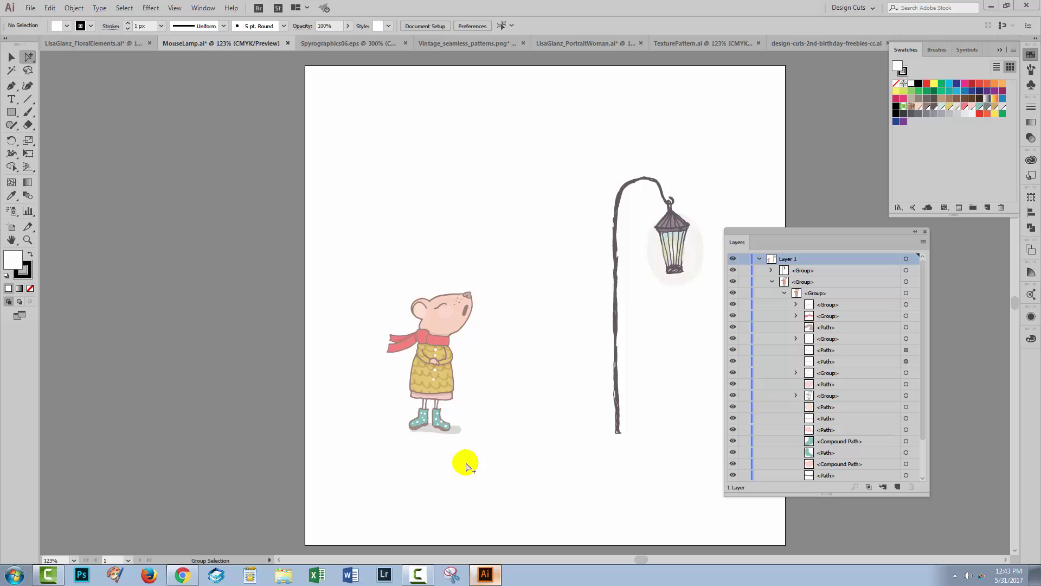
Step: Inspect Spyrographics06.eps down to its compound path, then move to Vintage_seamless_patterns.png
click(336, 44)
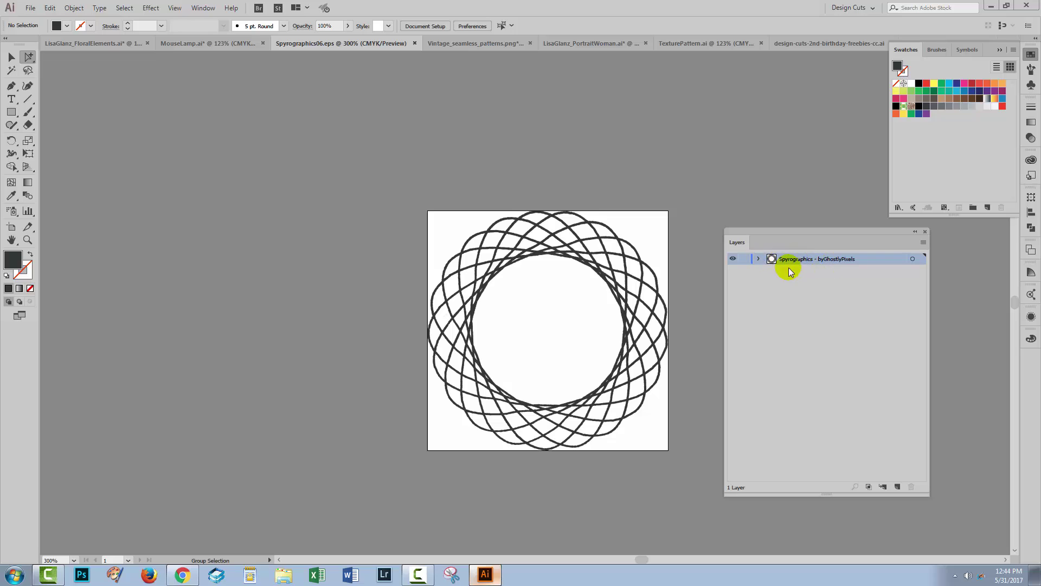
click(759, 259)
click(912, 282)
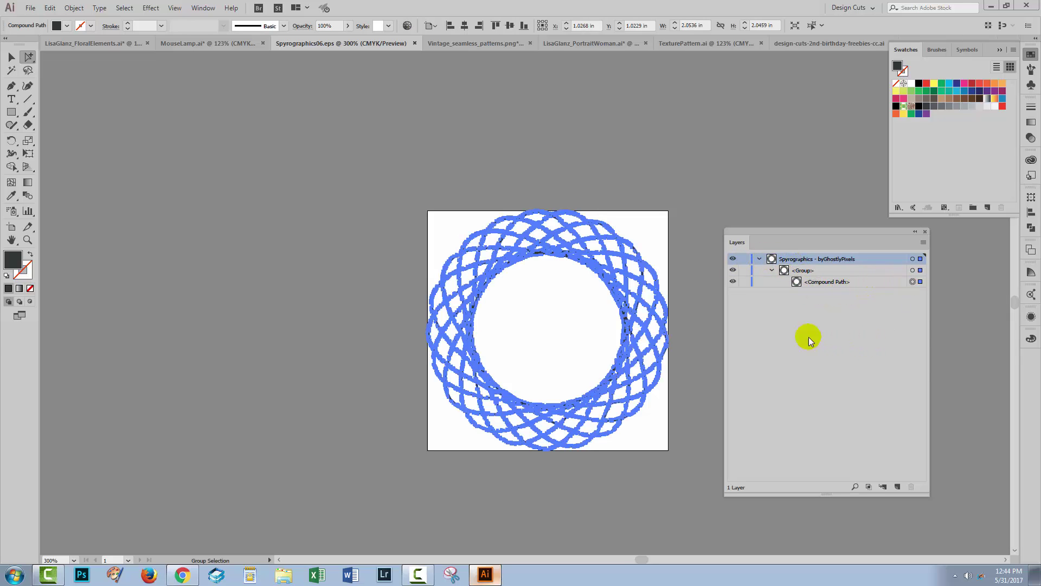
click(698, 345)
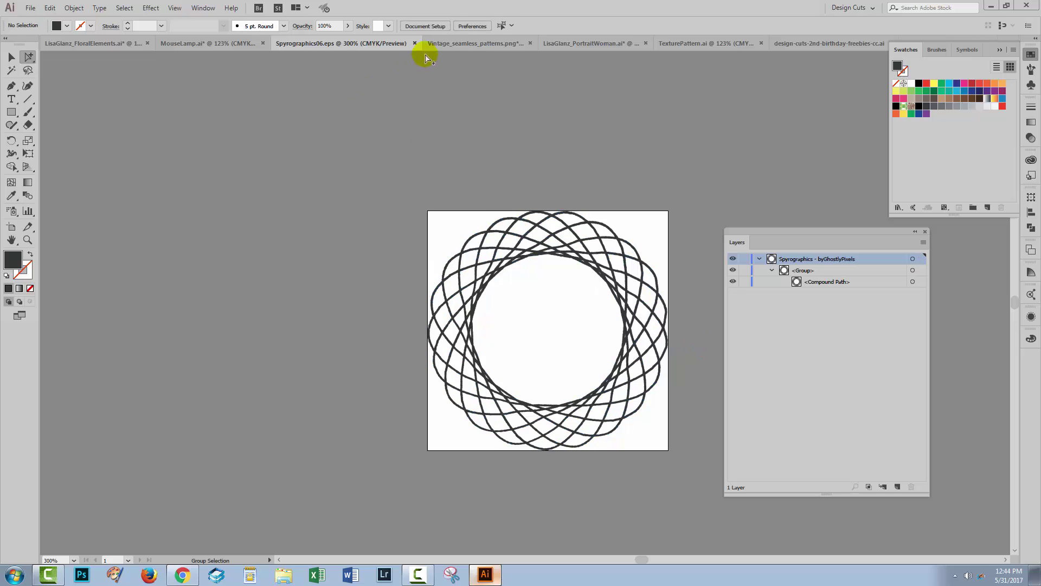
key(v)
click(448, 43)
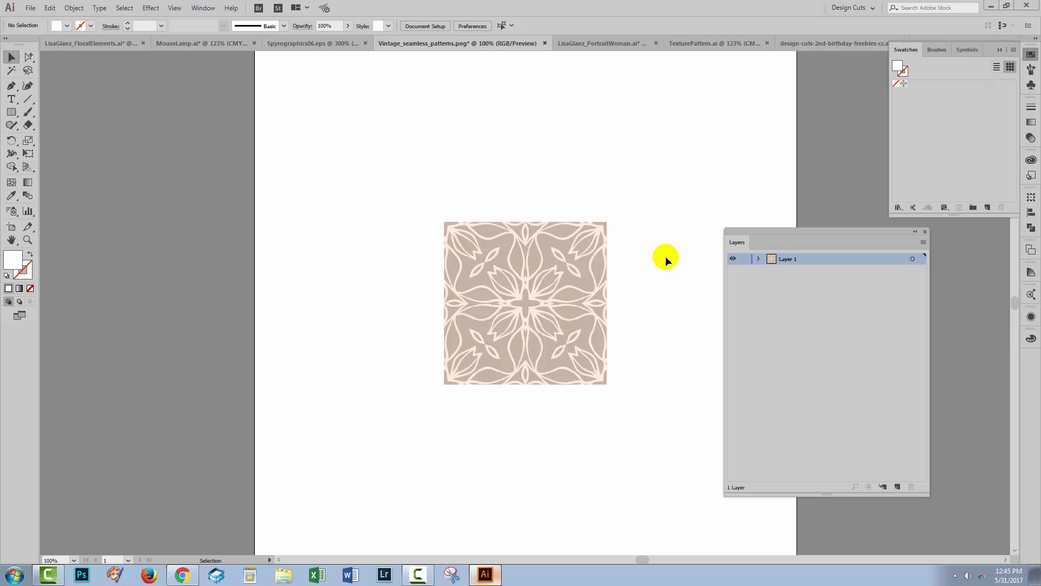
Step: Expand Layer 1 to show the <Image> sublayer and select the pattern tile on the canvas
click(759, 258)
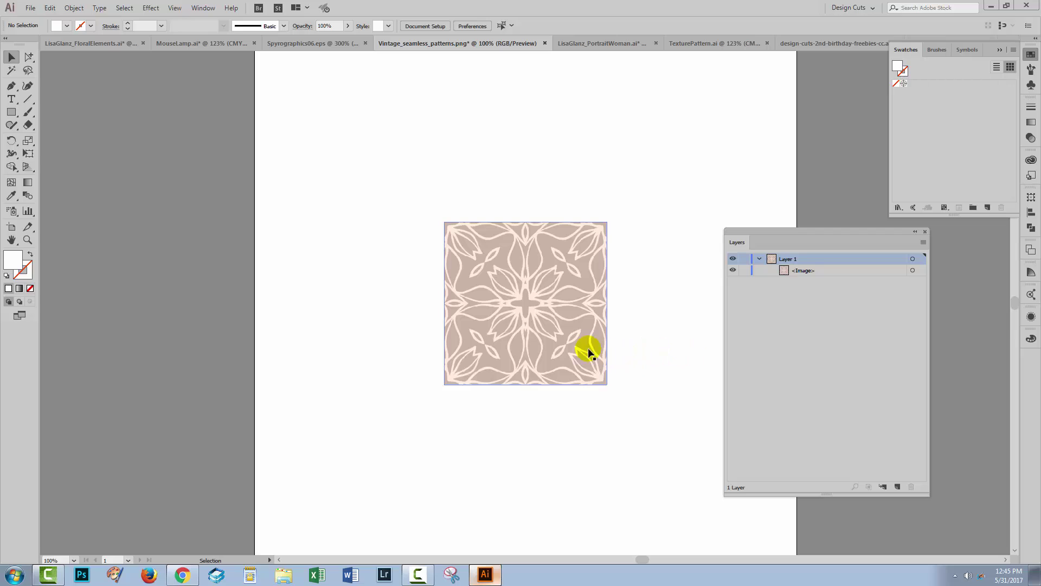
click(526, 261)
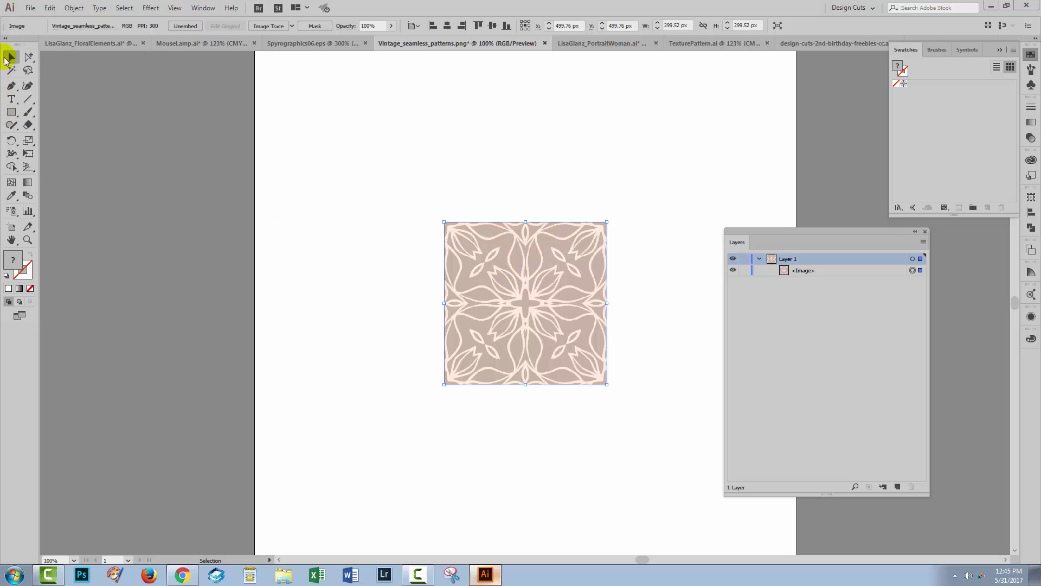
Step: Move the pattern tile left and draw a large rectangle filled with the floral pattern swatch
drag(529, 283, 909, 83)
drag(503, 327, 197, 281)
click(12, 113)
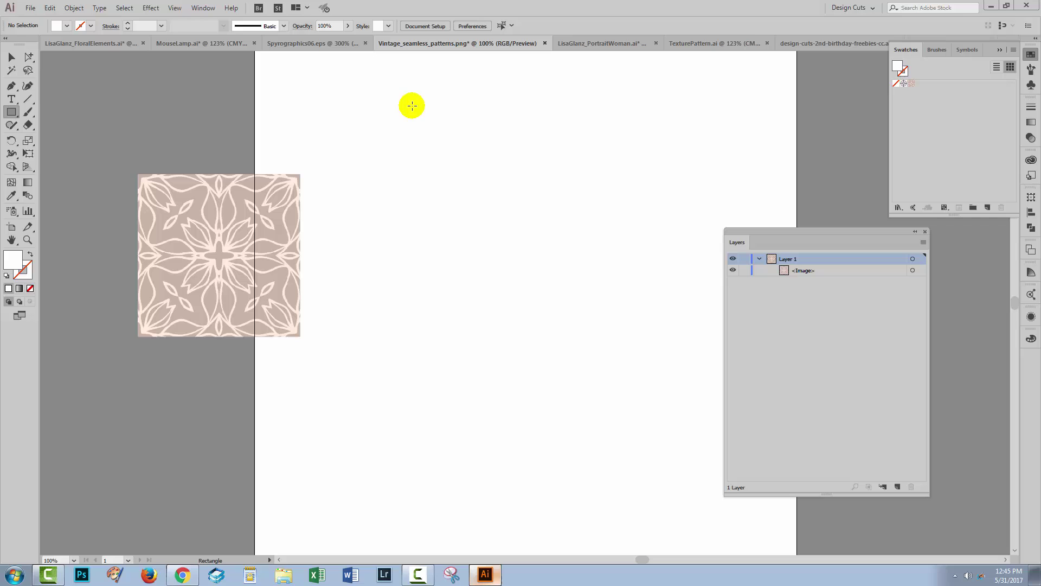
mouse_move(387, 98)
mouse_down()
mouse_move(735, 454)
mouse_move(759, 508)
mouse_up()
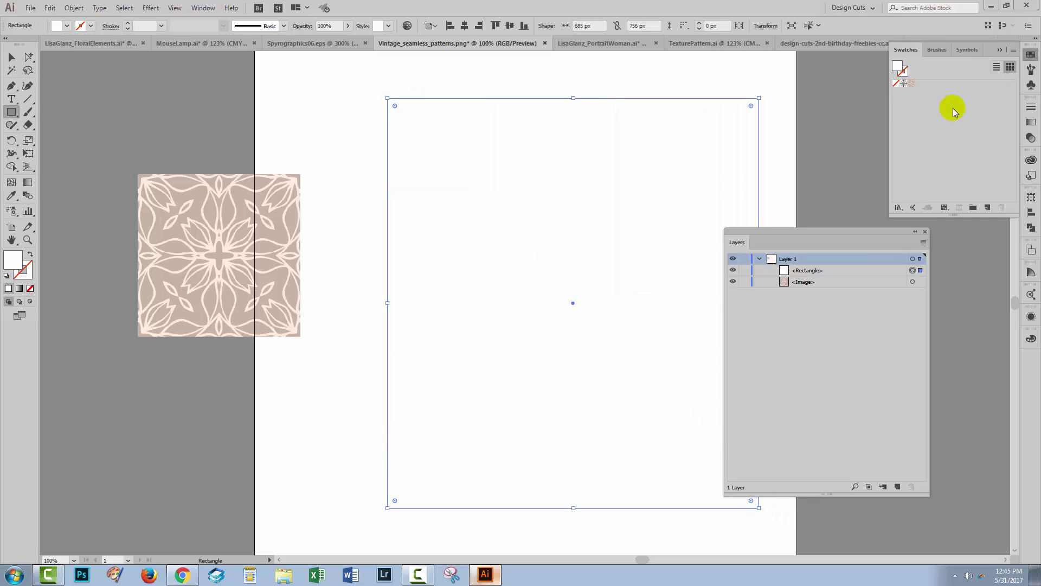
click(912, 83)
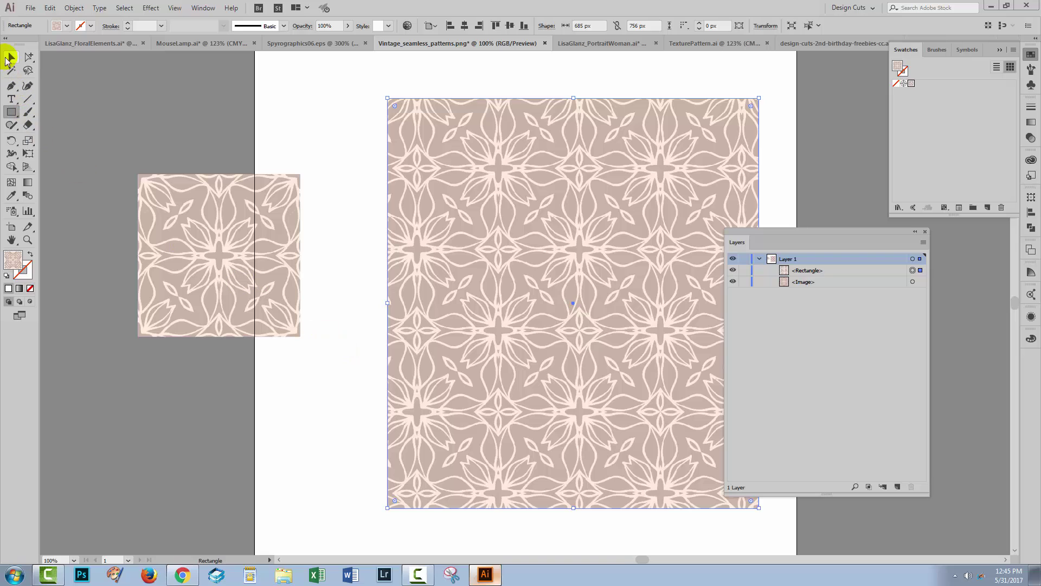
Step: Deselect the patterned rectangle, reposition the Layers panel and switch to LisaGlanz_PortraitWoman.ai
click(11, 57)
click(317, 329)
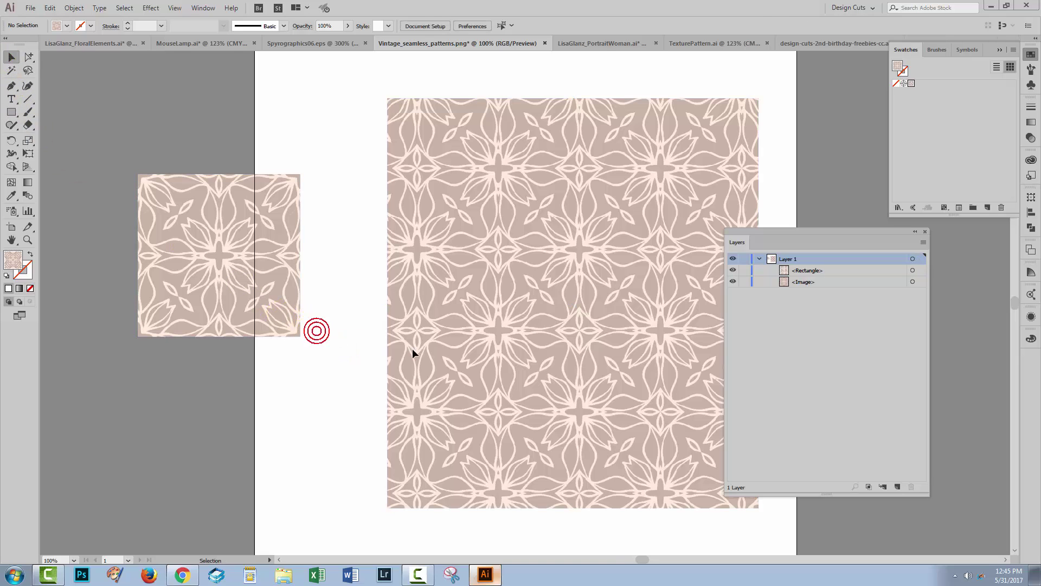
drag(740, 241, 789, 257)
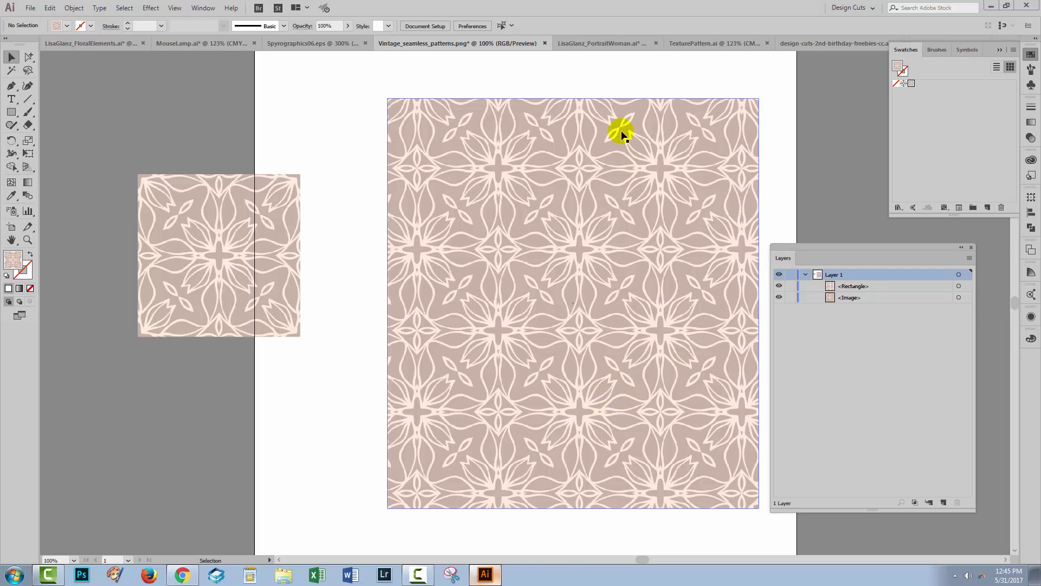
click(604, 43)
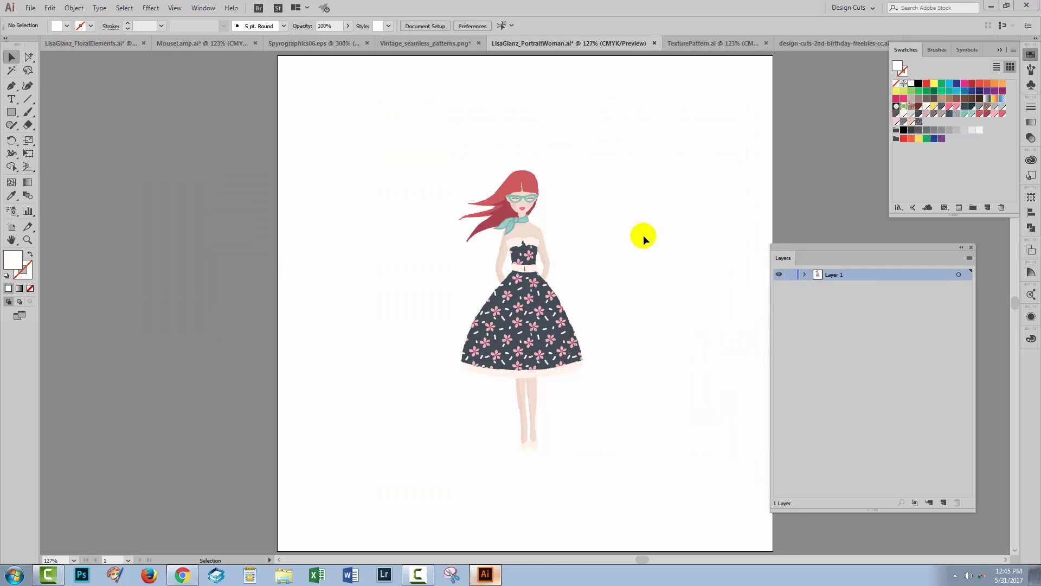
Step: Expand the portrait's layers, hide then reshow Retroglasses and Scarf: teal, then open TexturePattern.ai
click(804, 275)
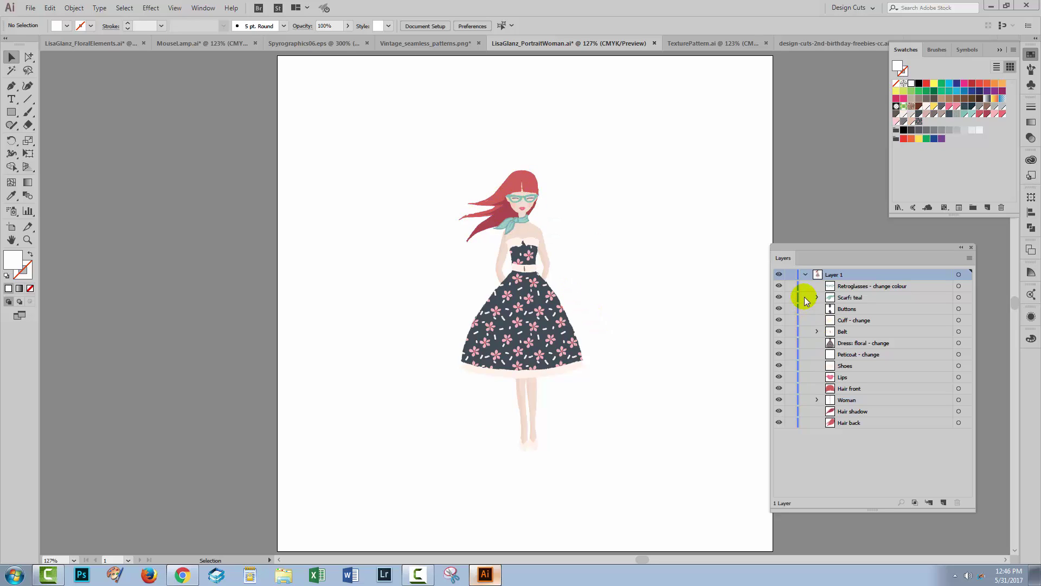
click(779, 286)
click(779, 297)
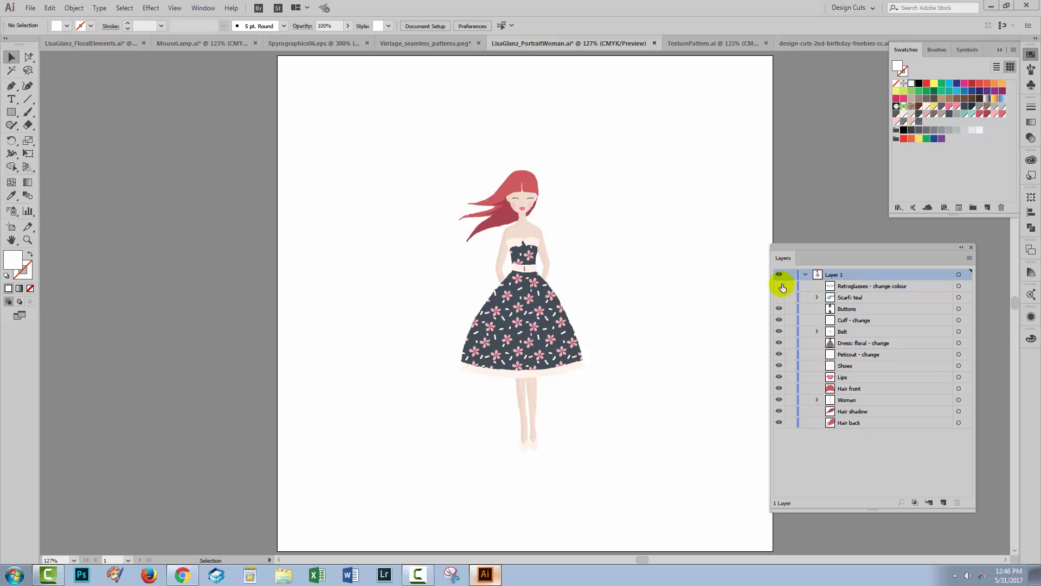
click(778, 286)
click(779, 297)
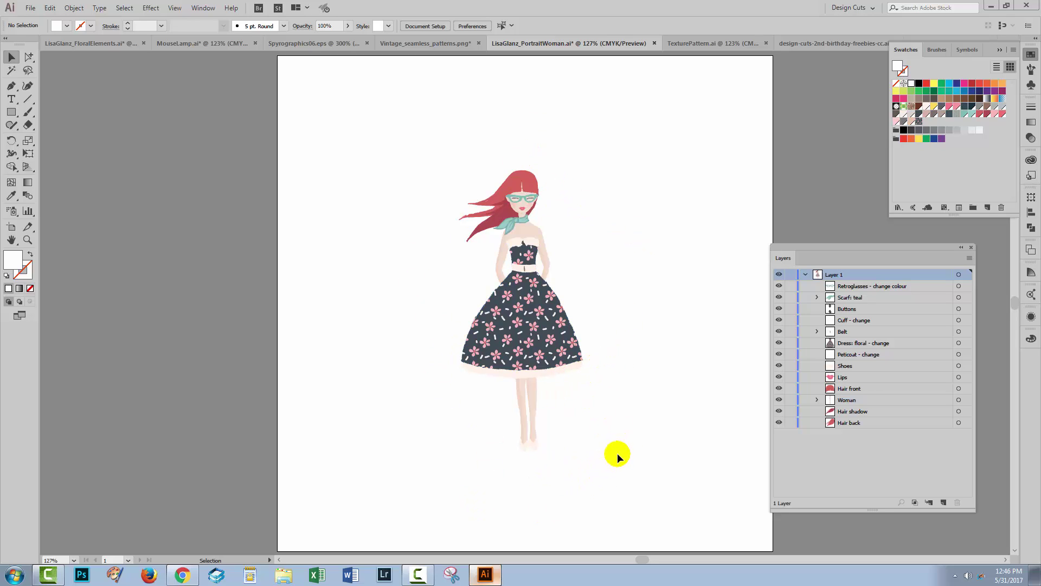
click(718, 41)
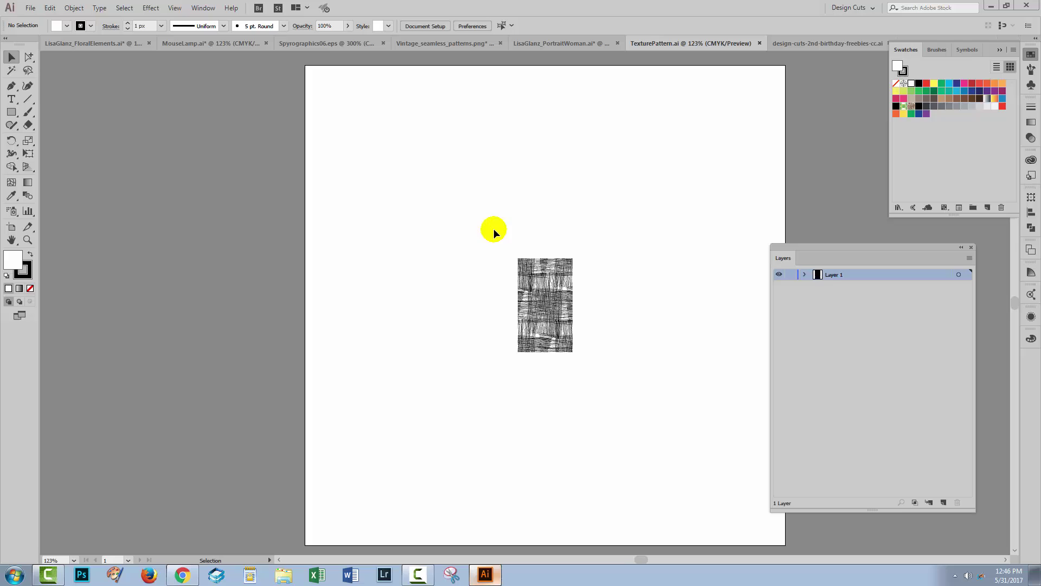
Step: Expand TexturePattern's Layer 1 and its nested groups to list the texture paths, then go to the freebies file
drag(493, 228, 559, 321)
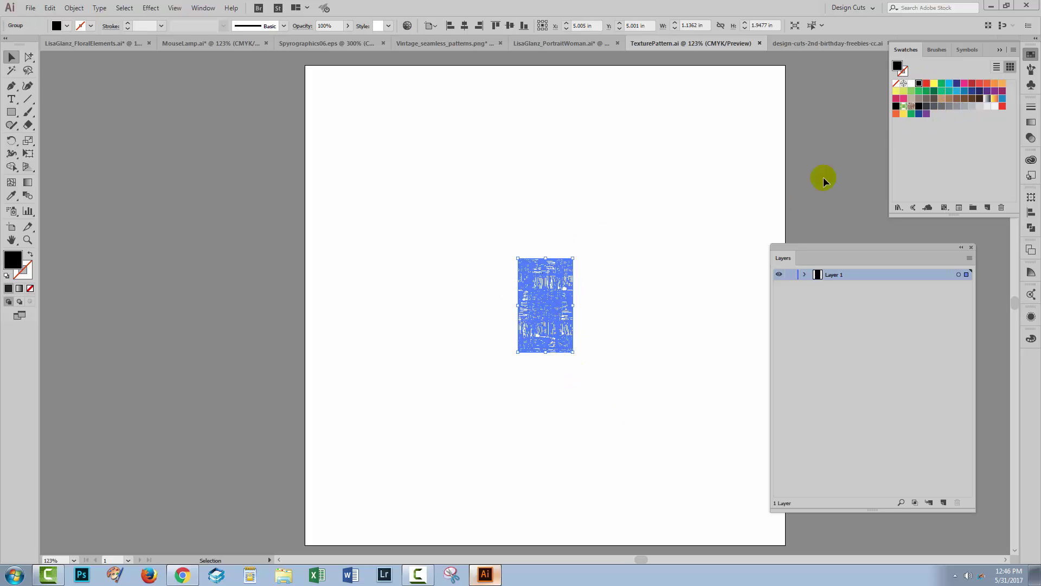
click(649, 295)
click(804, 275)
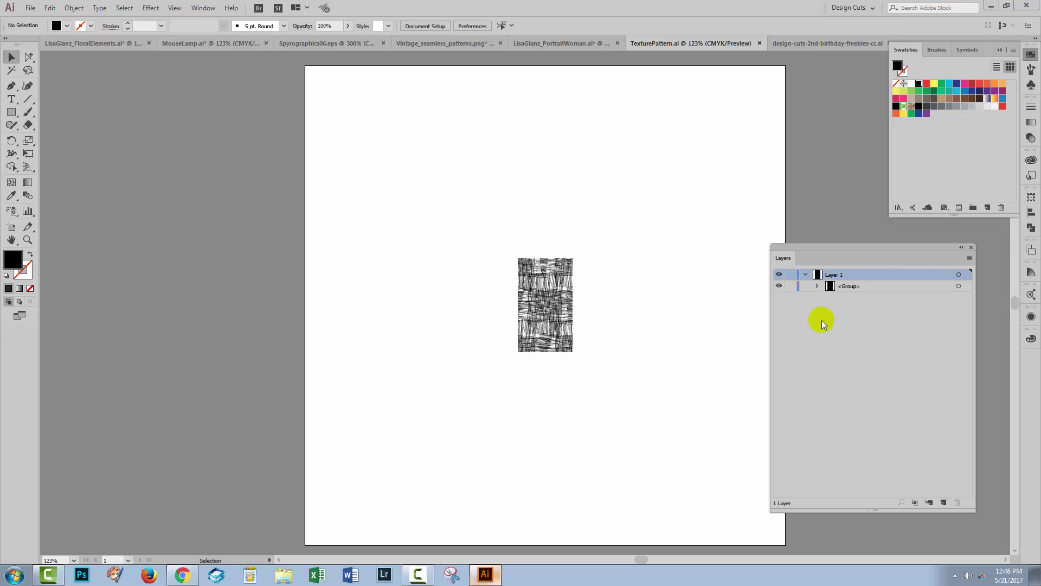
click(816, 286)
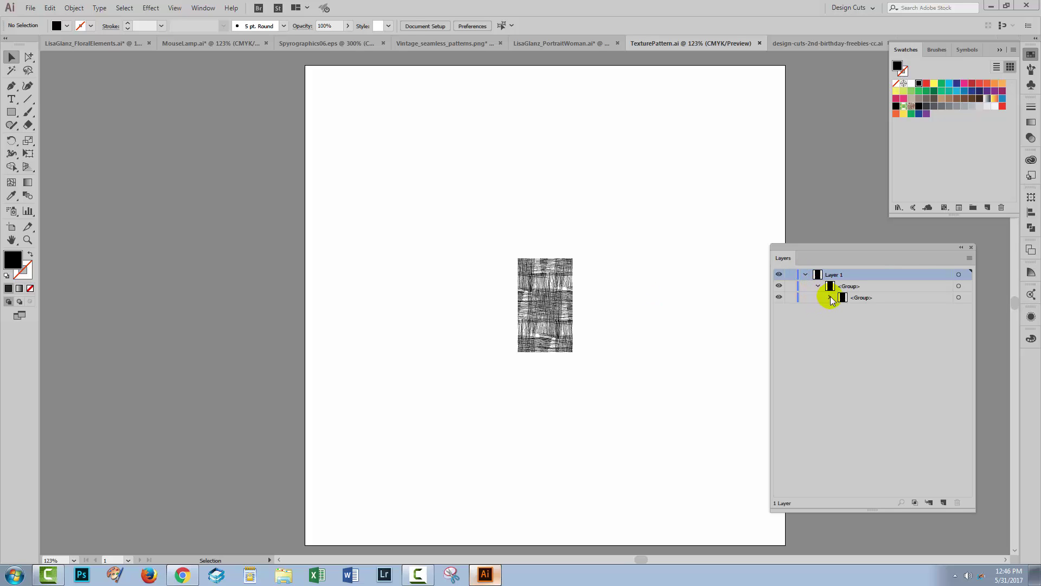
click(830, 297)
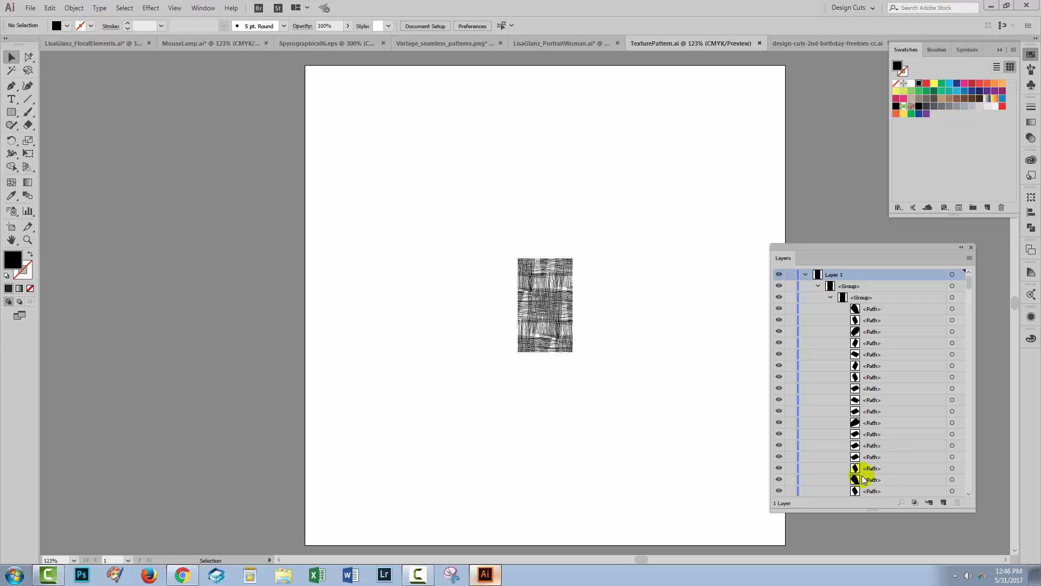
click(693, 419)
click(798, 42)
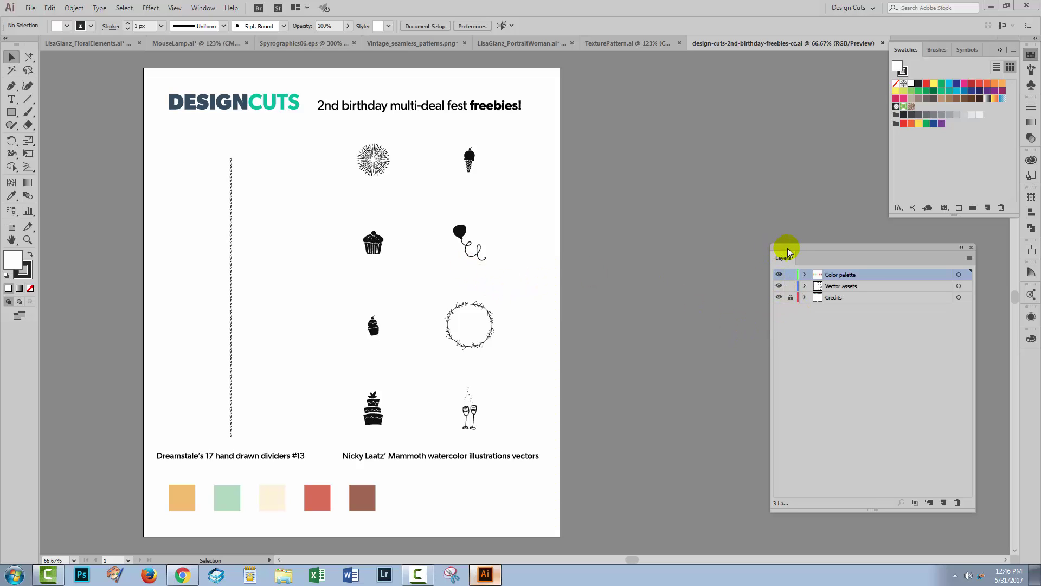
Step: Move the Layers panel nearer the artwork and toggle the Color palette and Vector assets layers off and on
drag(785, 253, 664, 200)
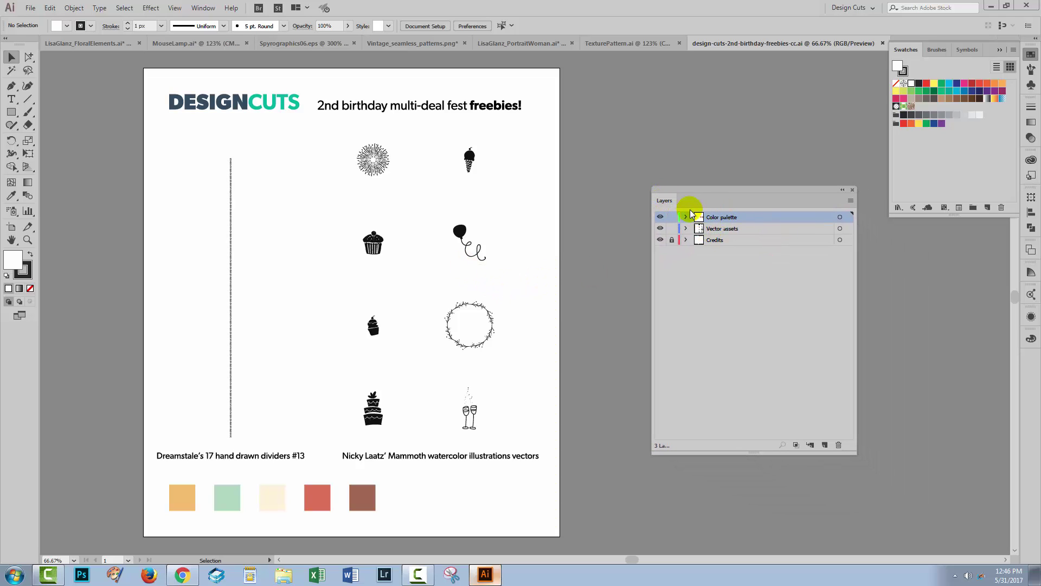
click(661, 218)
click(661, 217)
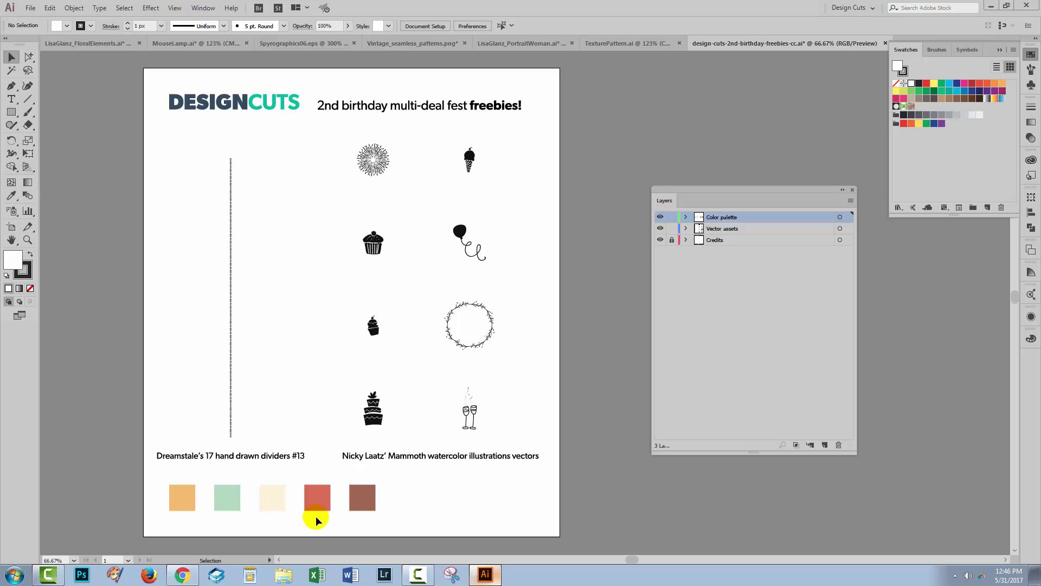
click(660, 228)
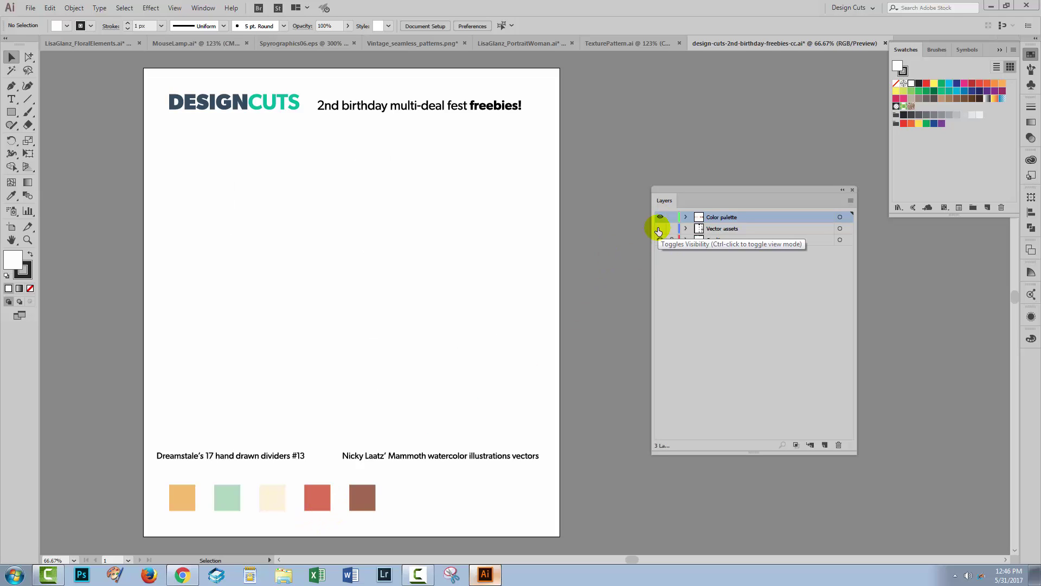
click(660, 228)
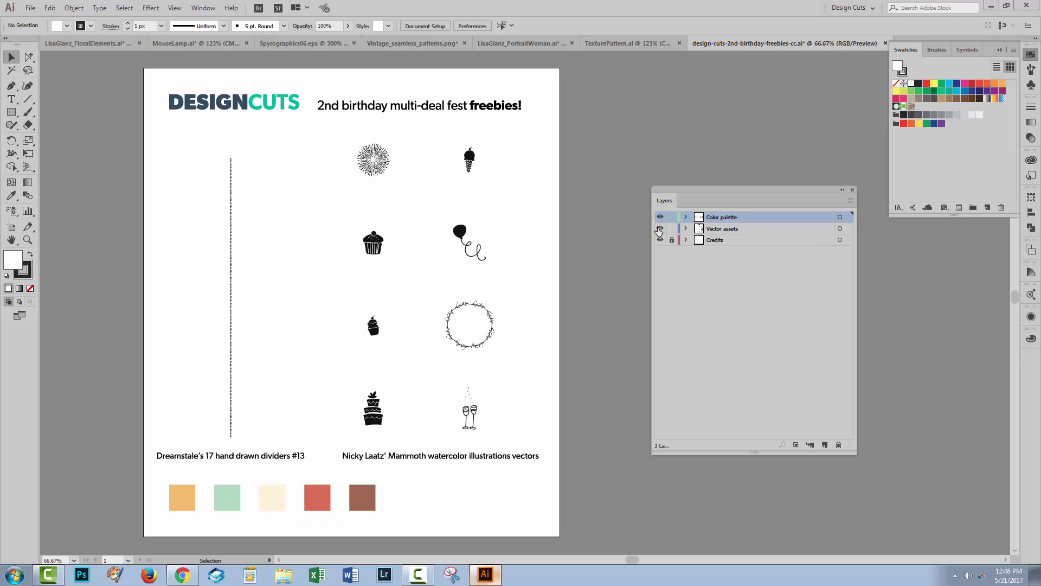
Step: Expand Vector assets, toggle Burst and Cupcake 1 visibility, and select the Cupcake 1 group
click(686, 228)
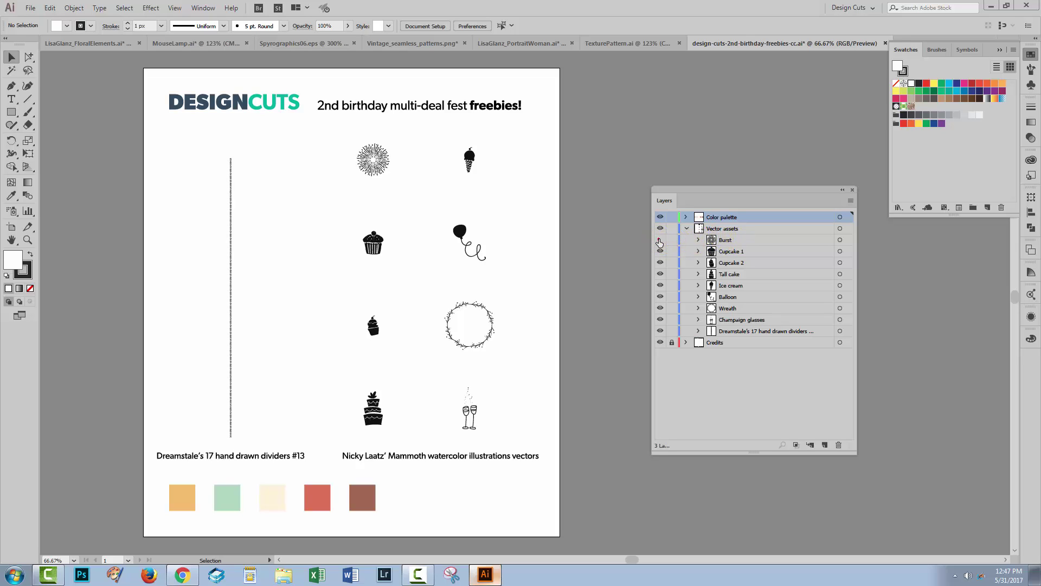
click(660, 240)
click(660, 239)
click(660, 252)
click(660, 251)
click(839, 251)
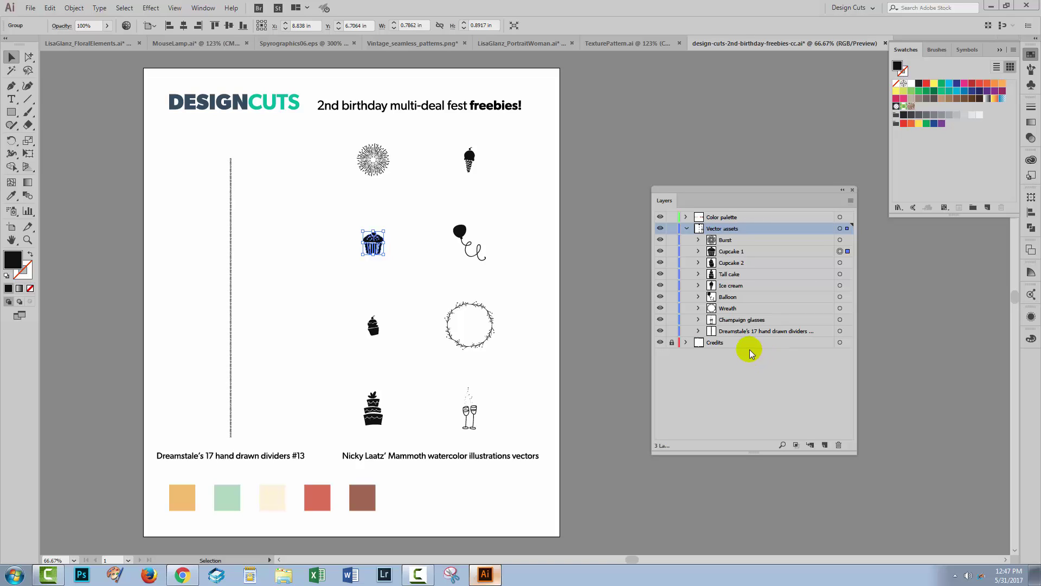
Step: Deselect the cupcake and zoom in closely on it
click(389, 322)
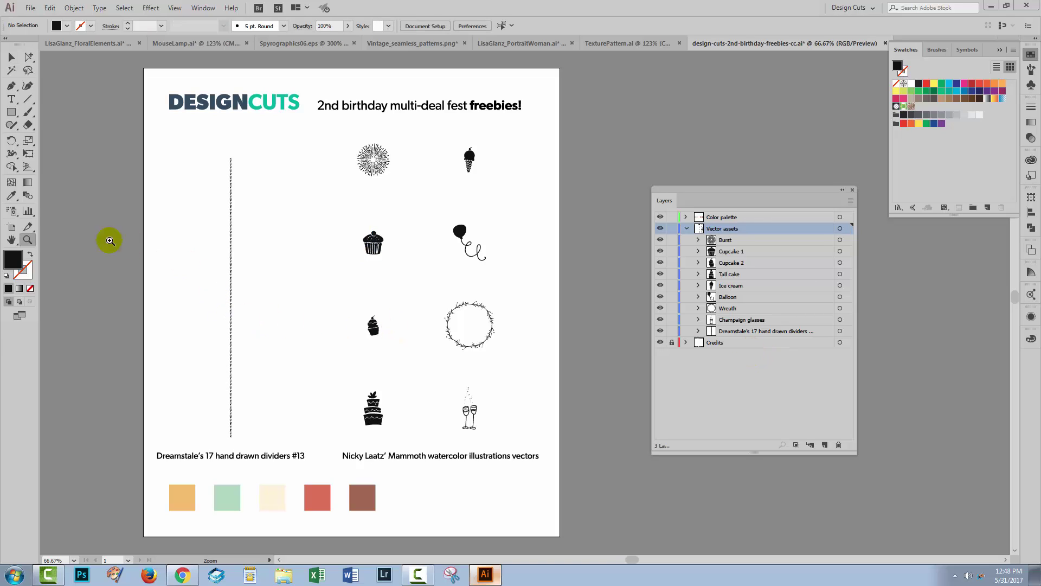
click(27, 239)
drag(350, 224, 400, 265)
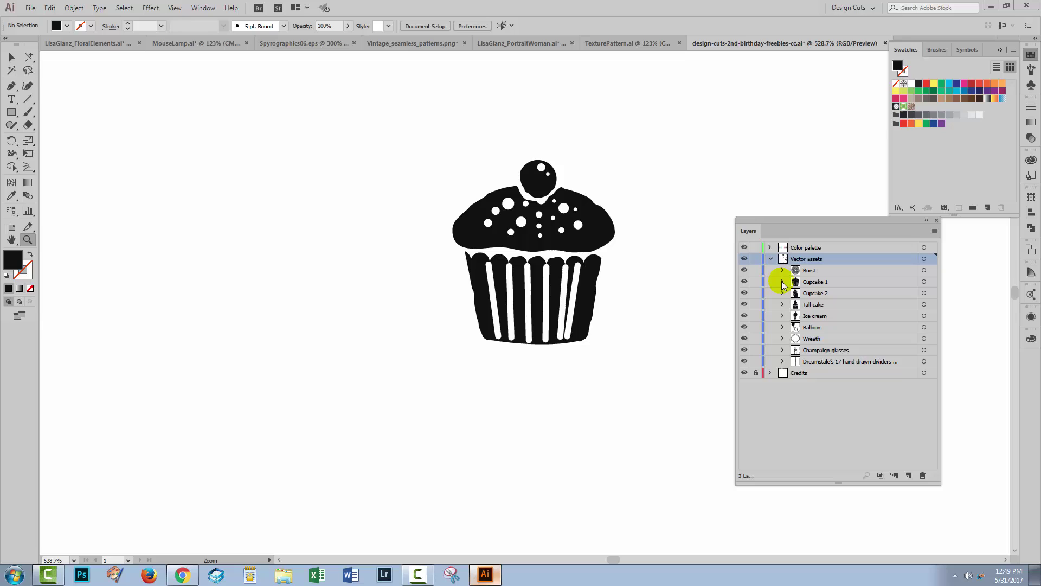
Step: Expand Cupcake 1 and toggle its liner, cherry and dome shapes off and on to identify them
click(782, 281)
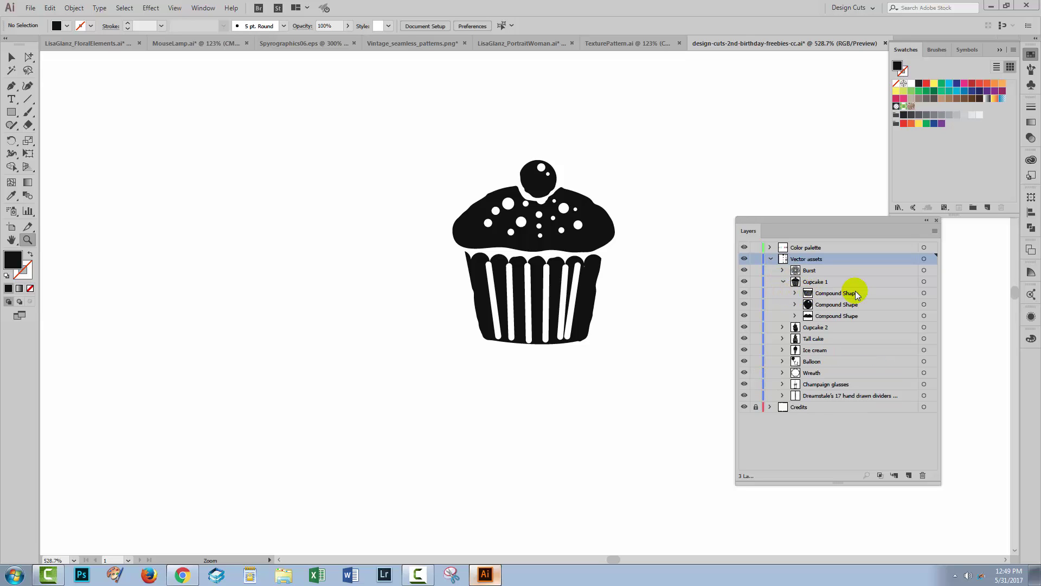
click(744, 292)
click(744, 293)
click(744, 304)
click(744, 304)
click(744, 316)
click(745, 316)
Step: Select the cherry shape alone, fill it with the red swatch, and deselect it
click(923, 305)
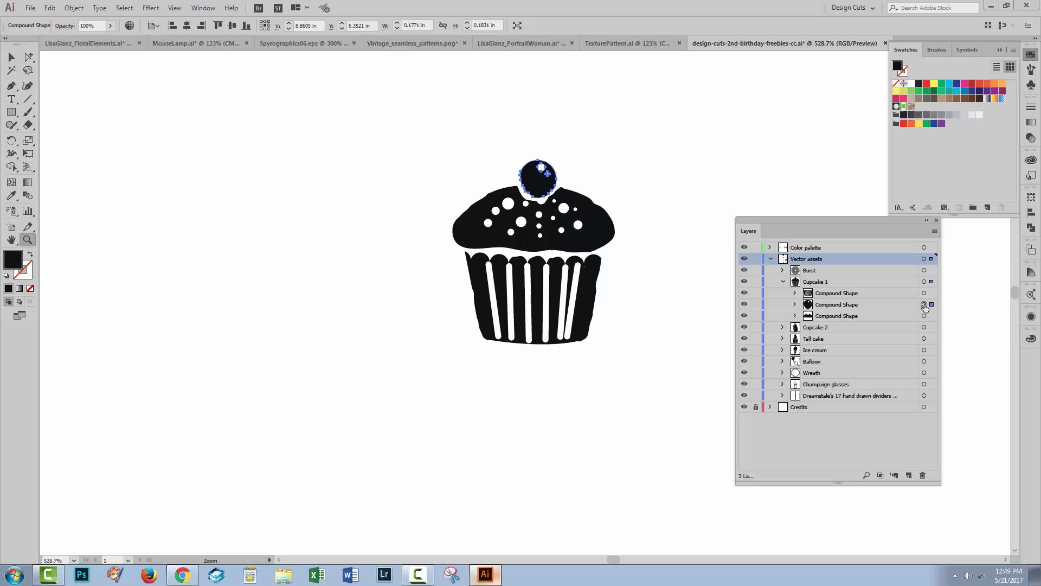
click(924, 304)
click(903, 125)
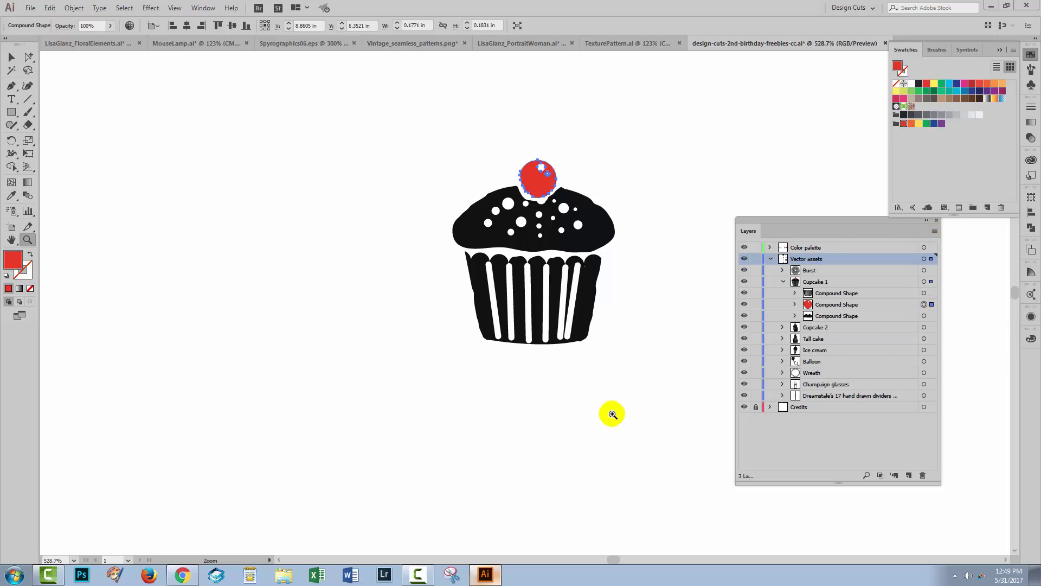
click(11, 56)
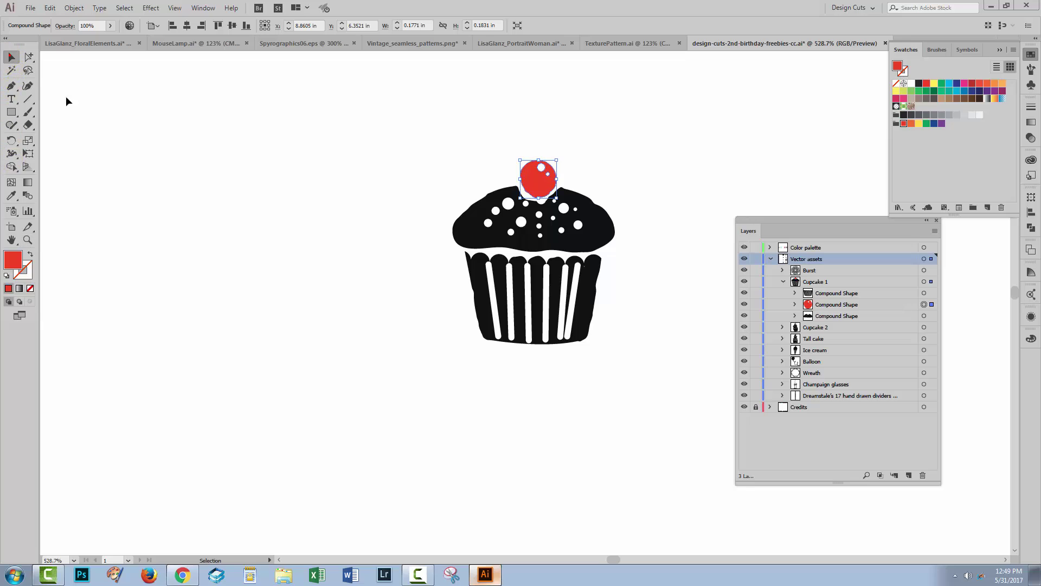
click(624, 350)
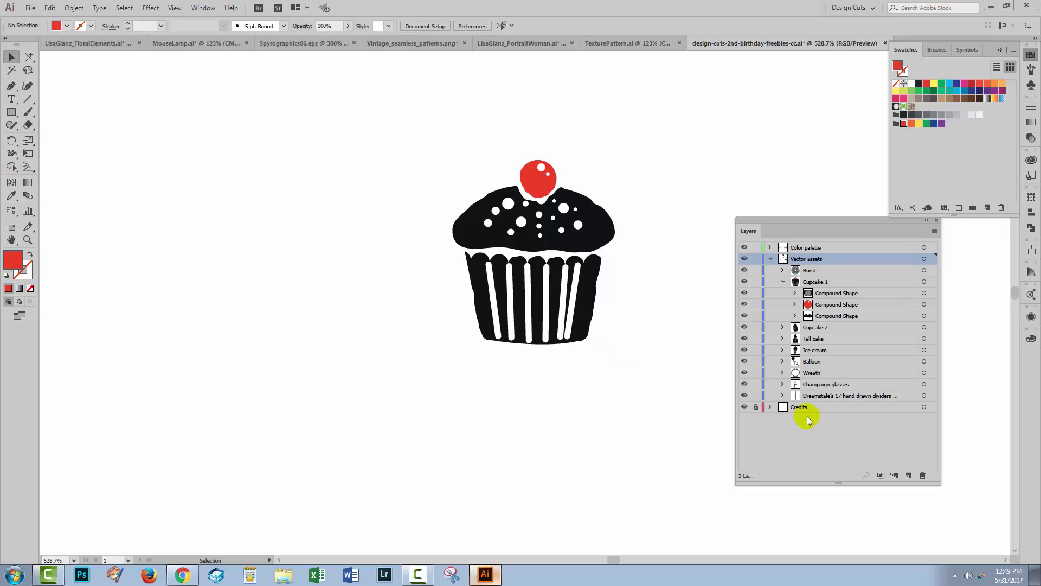